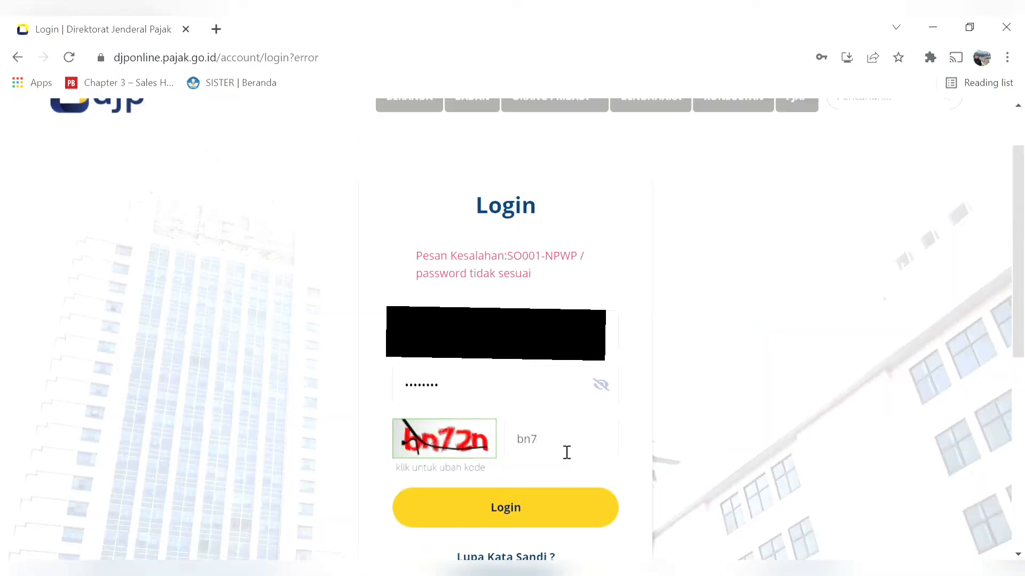
# Complete the captcha code and log in to the DJP Online tax account
pyautogui.write('2n')
pyautogui.click(538, 505)
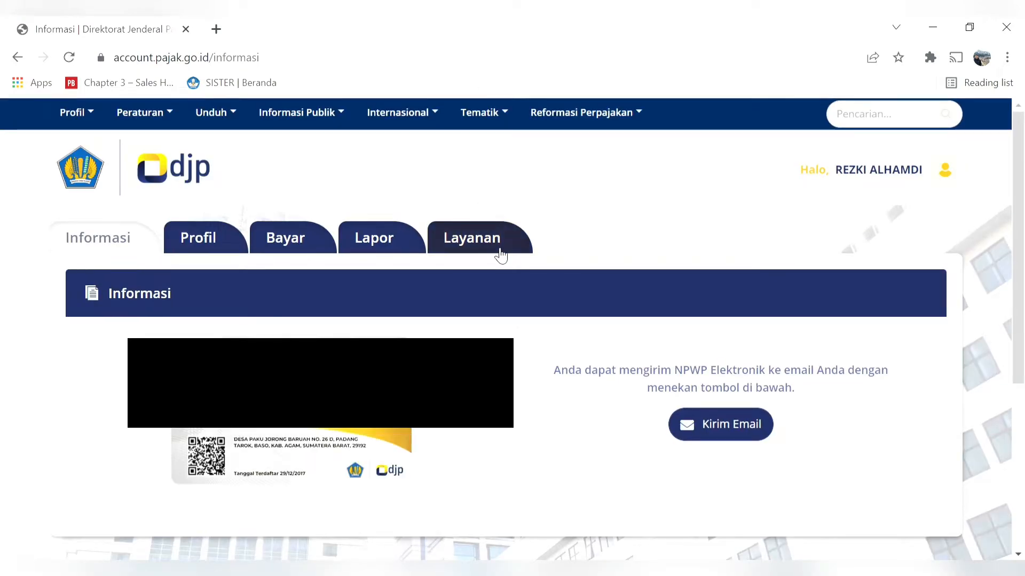
# Go to the Lapor reporting section and look through its services
pyautogui.scroll(-1, 500, 256)
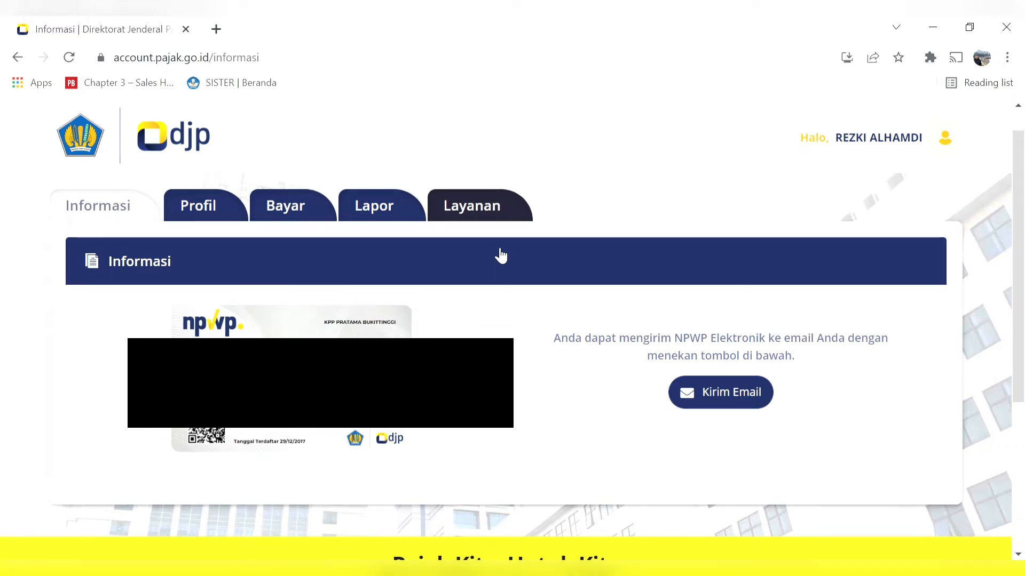
pyautogui.click(373, 208)
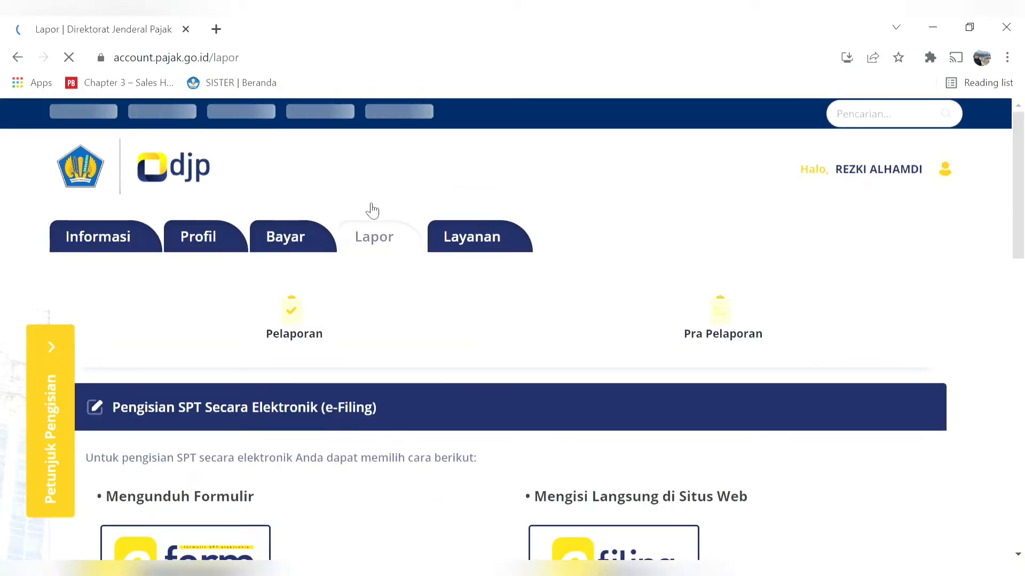
pyautogui.scroll(-2, 609, 241)
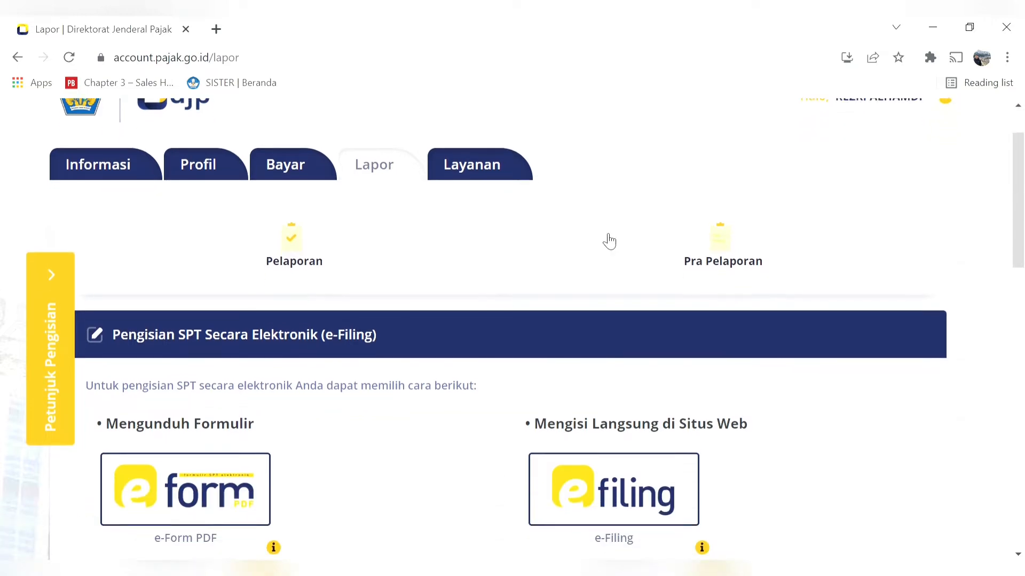
pyautogui.scroll(-1, 609, 241)
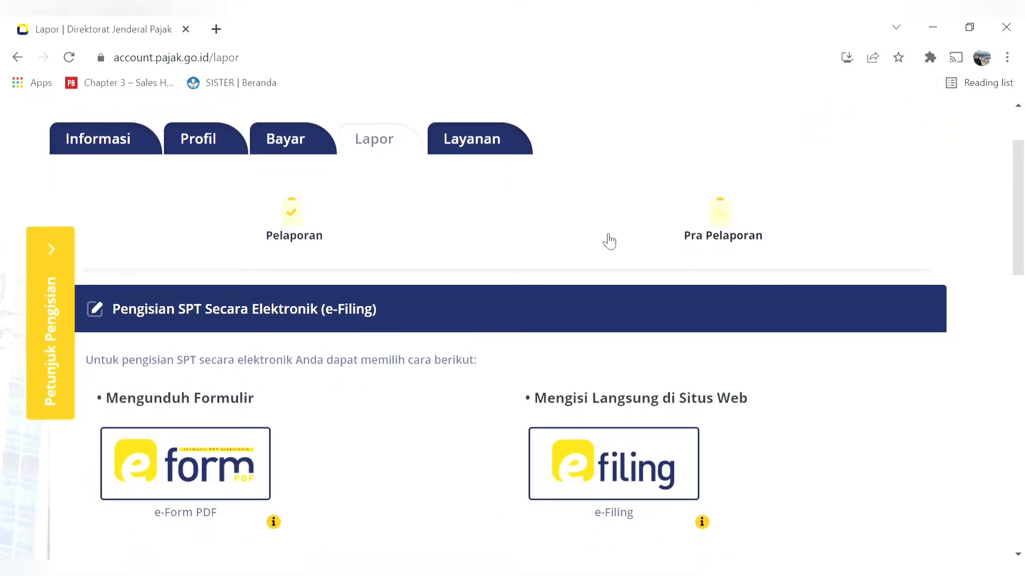
pyautogui.scroll(-1, 609, 241)
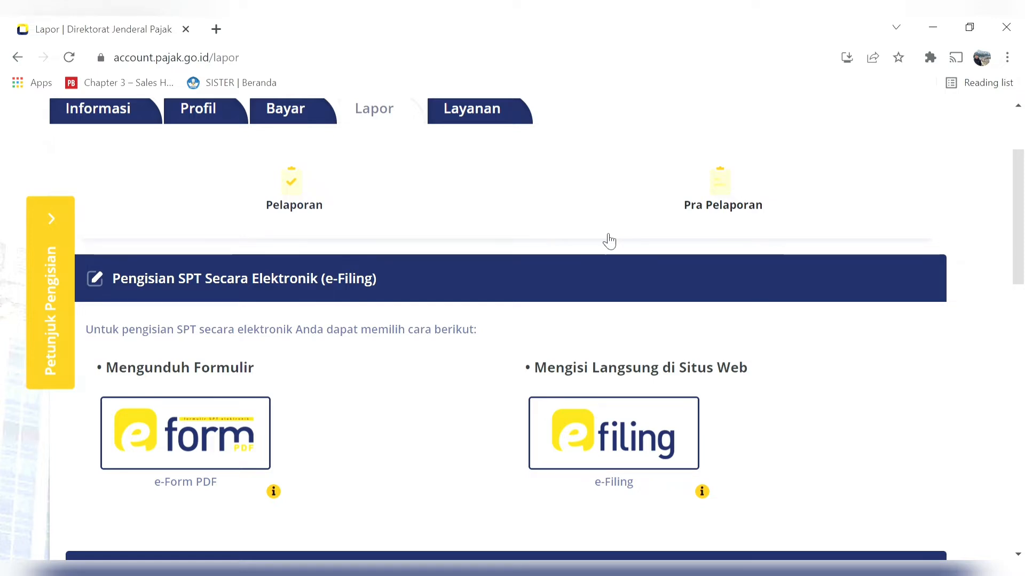
pyautogui.scroll(-3, 609, 241)
pyautogui.scroll(-2, 607, 240)
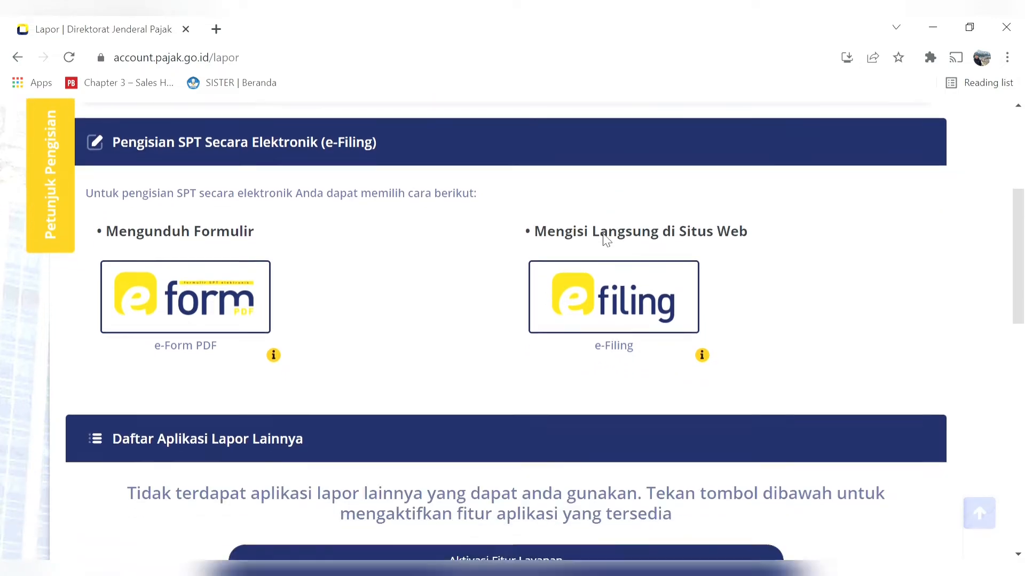
pyautogui.scroll(-2, 606, 241)
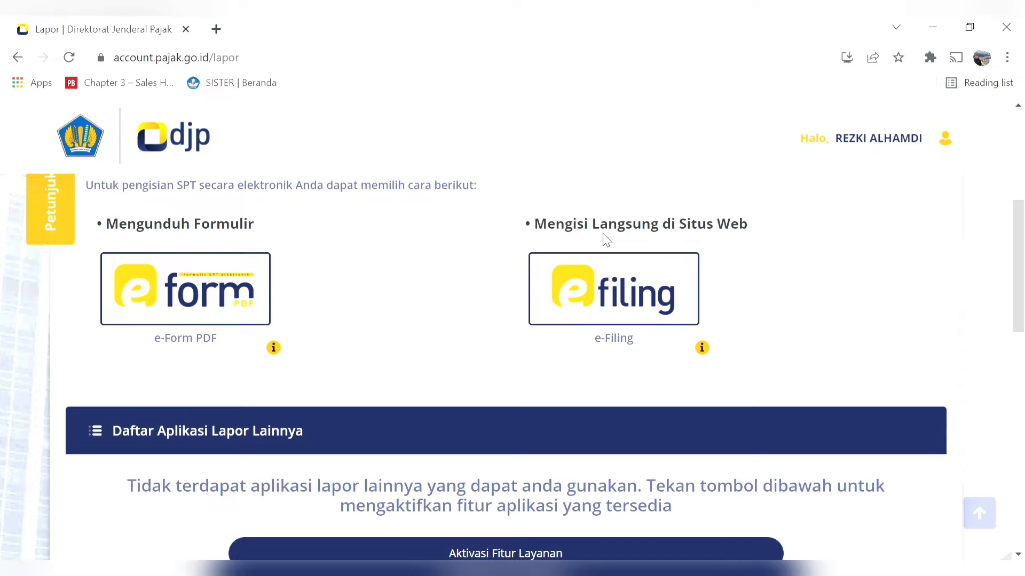
pyautogui.scroll(-1, 609, 241)
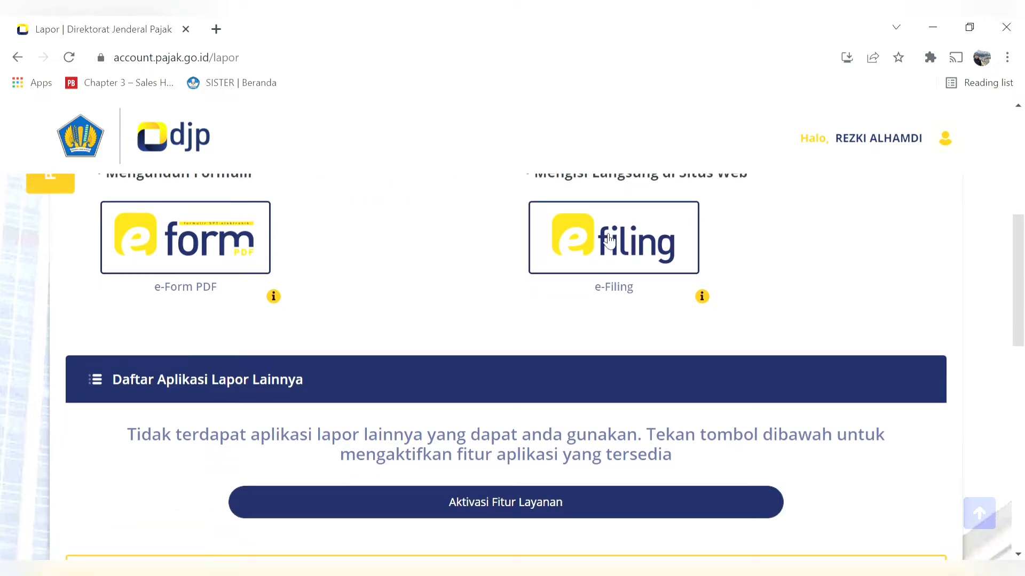
pyautogui.scroll(3, 609, 240)
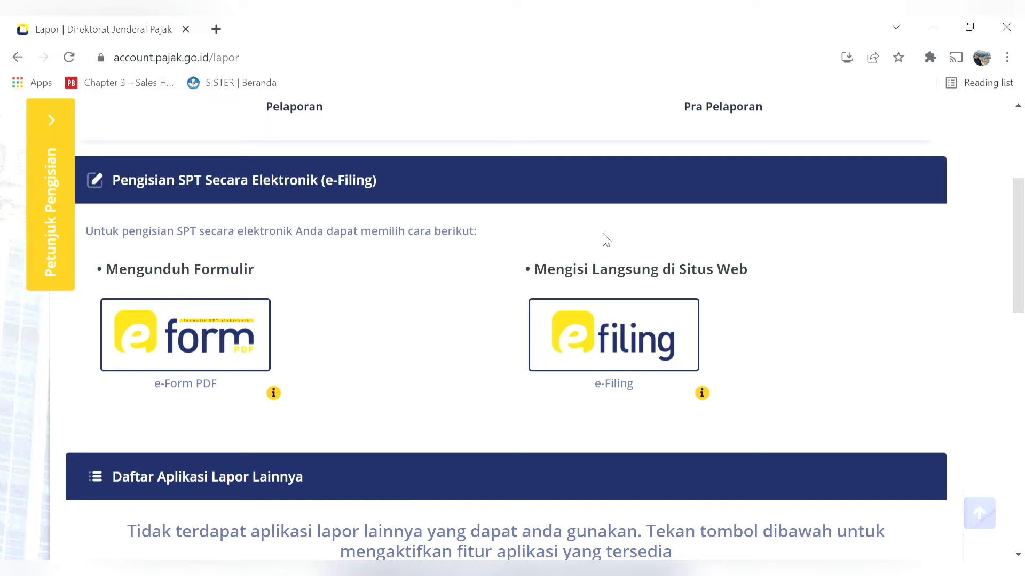
# Open the e-Filing archive of past 1770S returns and start a new return with Buat SPT
pyautogui.click(608, 342)
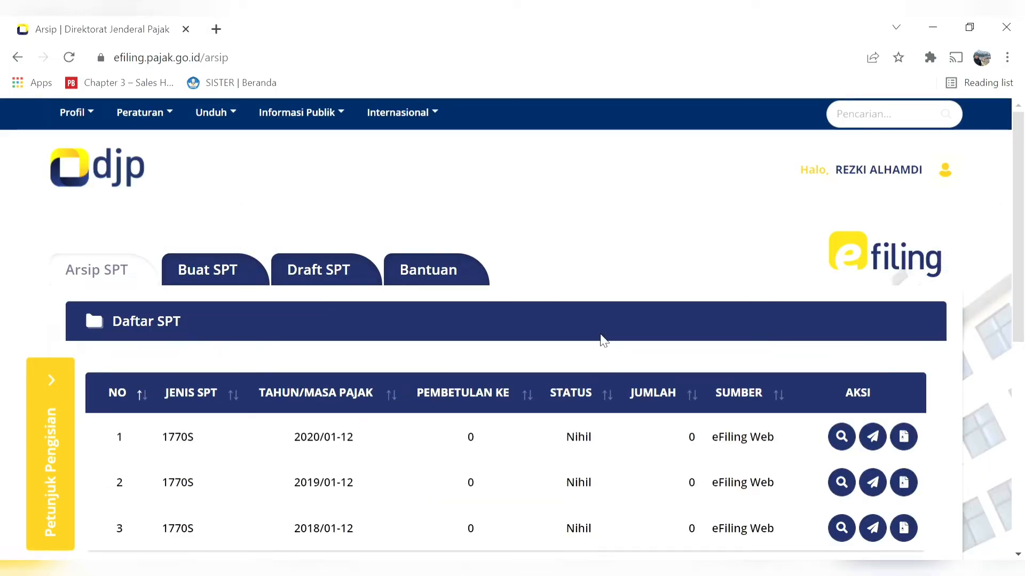
pyautogui.scroll(-1, 601, 341)
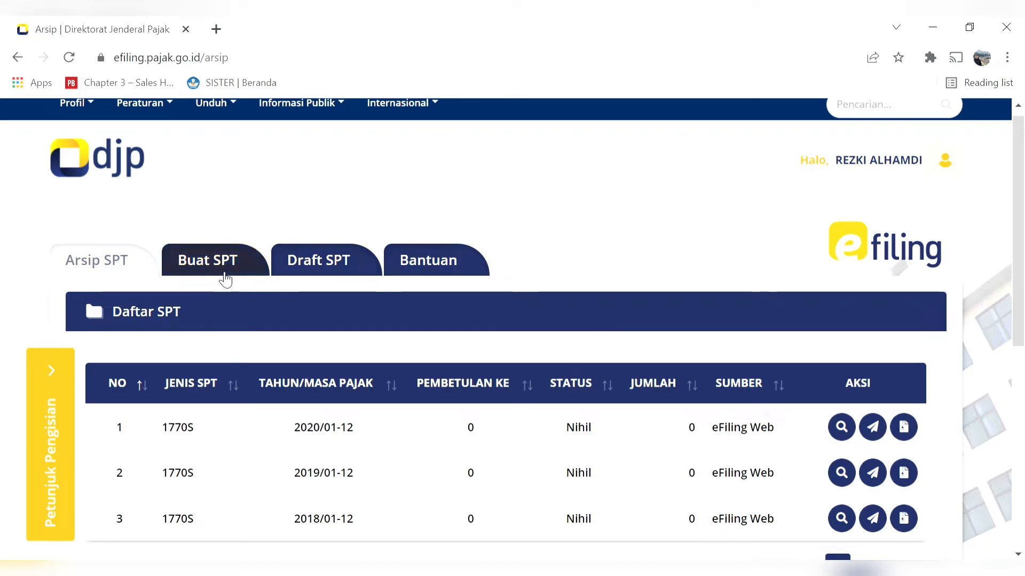
pyautogui.click(224, 277)
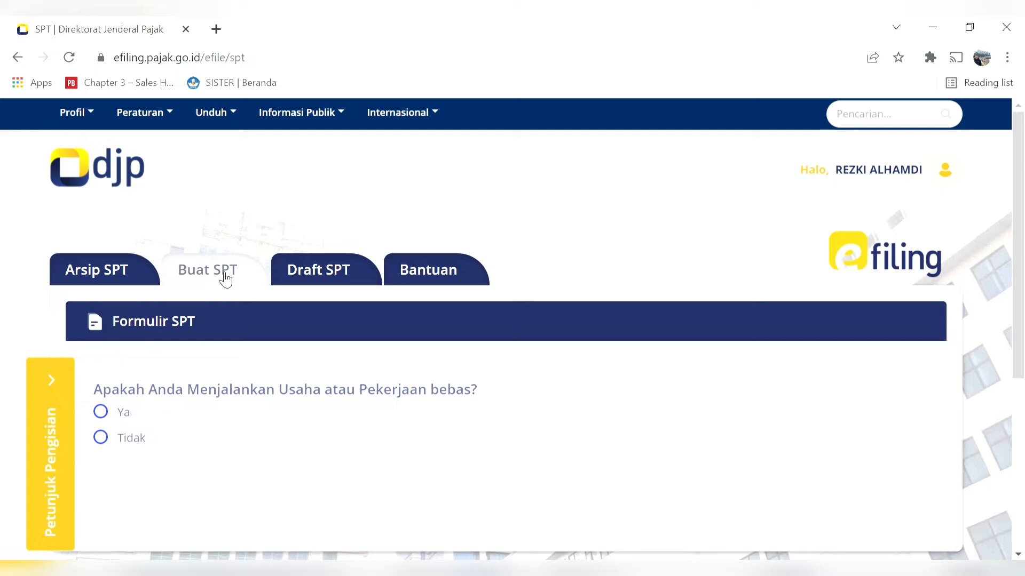
# Answer Tidak to the business, separate spousal tax and under-60-million income questions
pyautogui.scroll(-1, 224, 277)
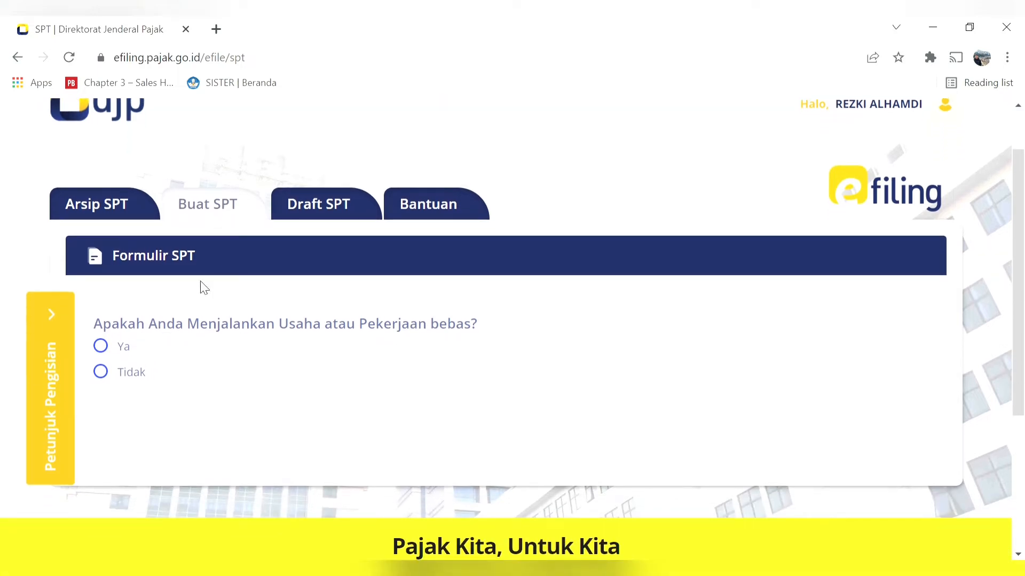
pyautogui.click(120, 379)
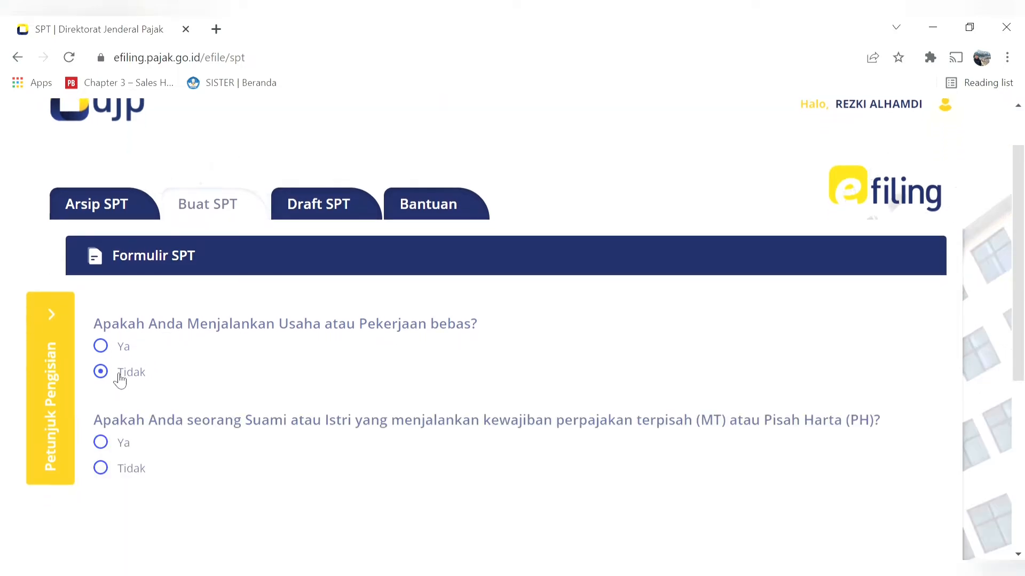
pyautogui.scroll(-1, 120, 379)
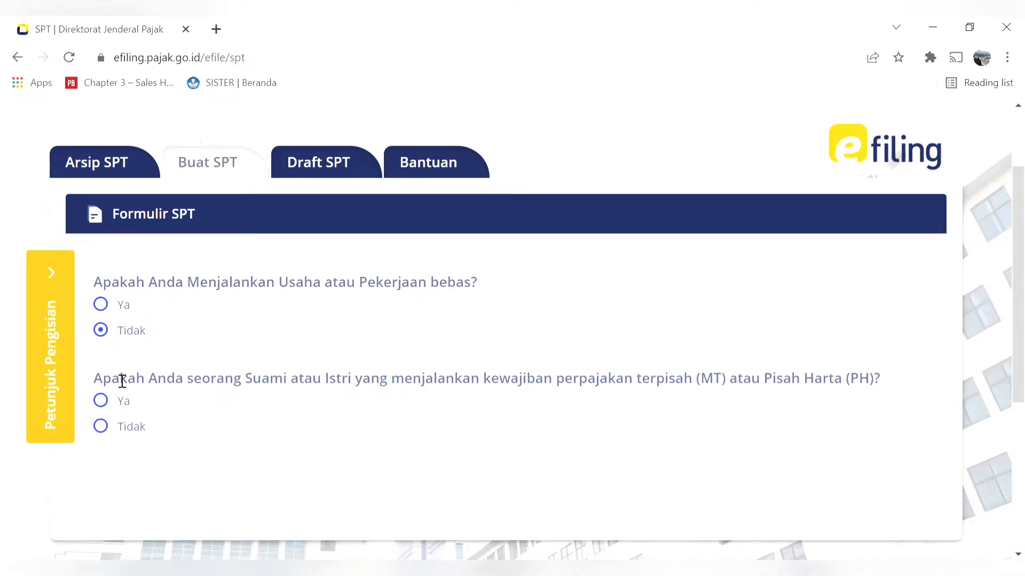
pyautogui.scroll(-1, 119, 380)
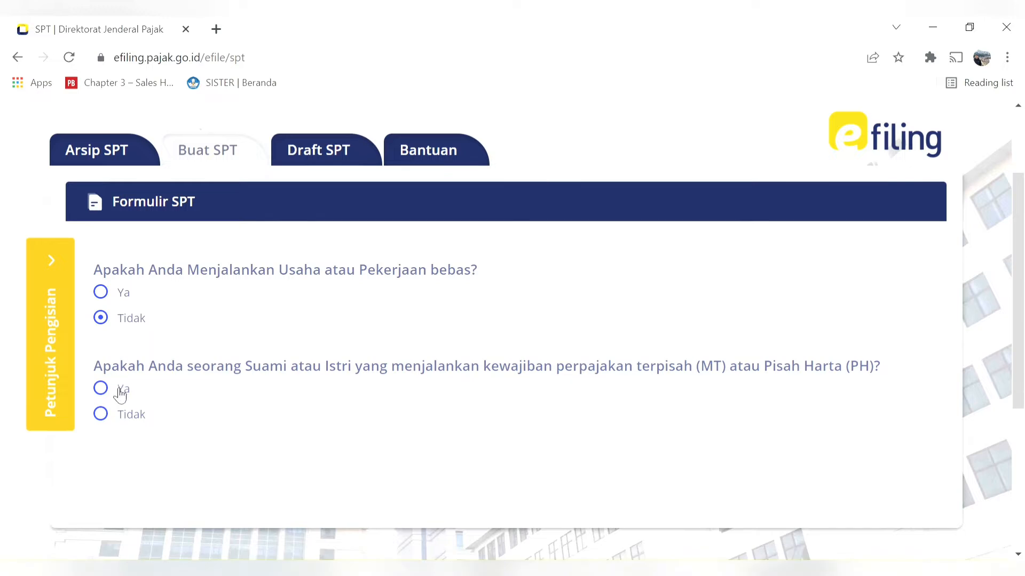
pyautogui.click(121, 418)
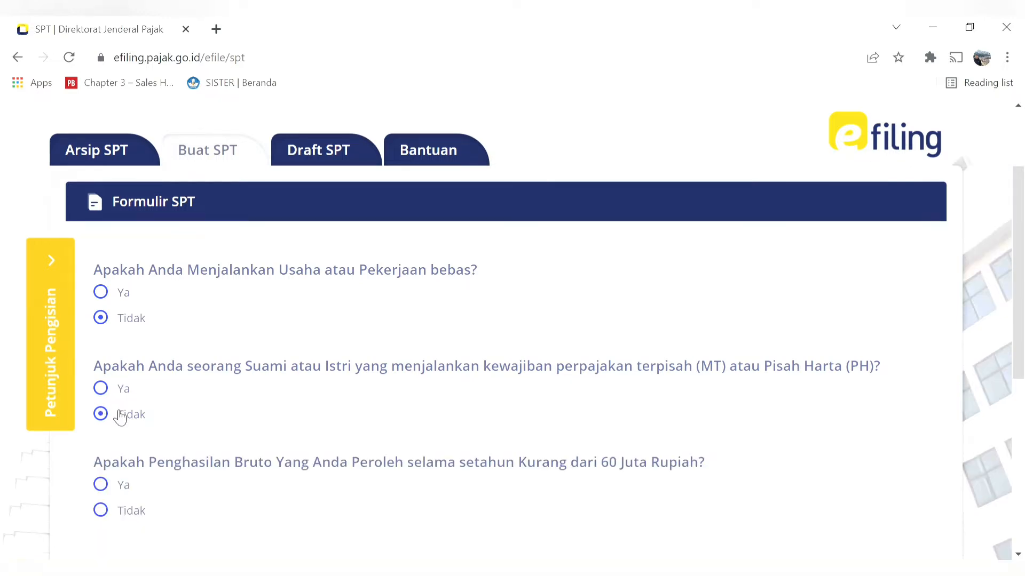
pyautogui.scroll(-1, 119, 418)
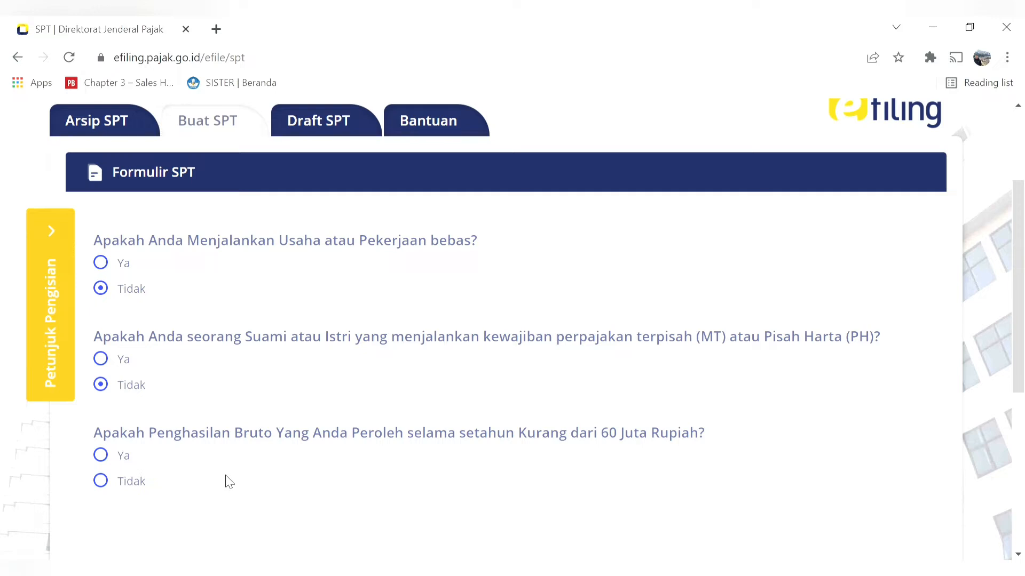
pyautogui.click(125, 486)
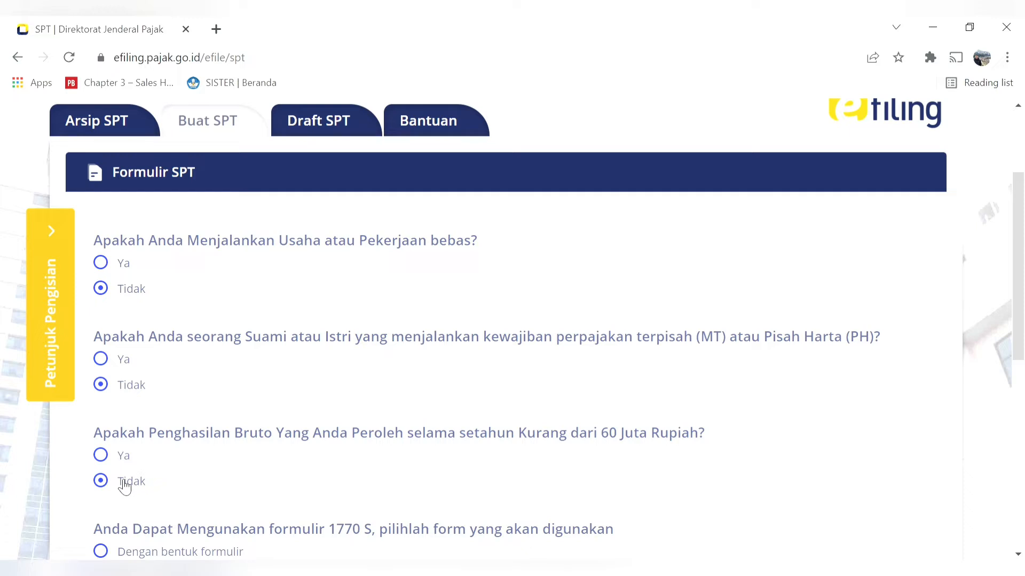
# Choose Dengan bentuk formulir and open SPT 1770 S dengan formulir
pyautogui.scroll(-2, 125, 486)
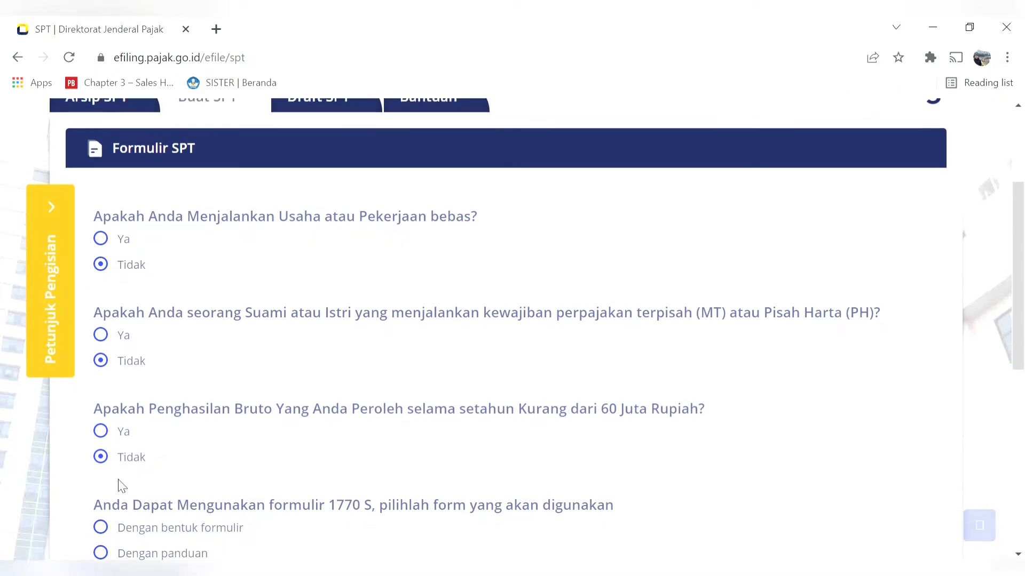
pyautogui.scroll(-1, 123, 487)
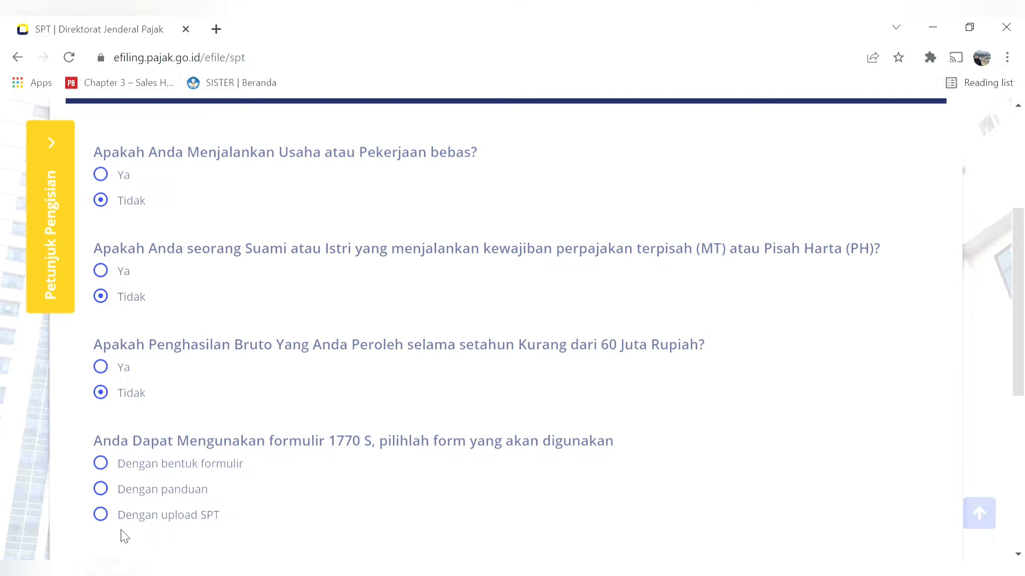
pyautogui.click(101, 463)
pyautogui.scroll(-2, 98, 460)
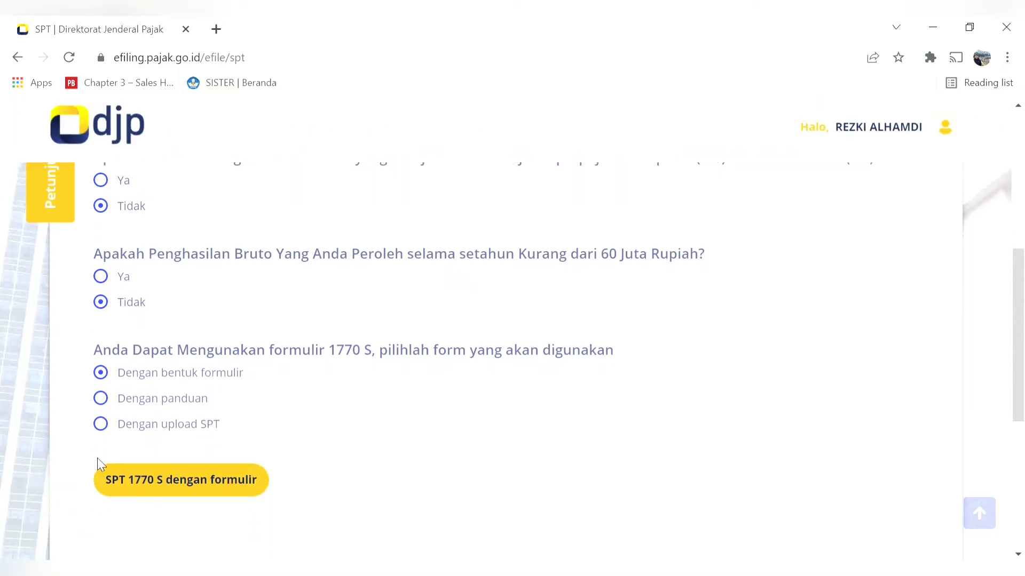
pyautogui.click(178, 480)
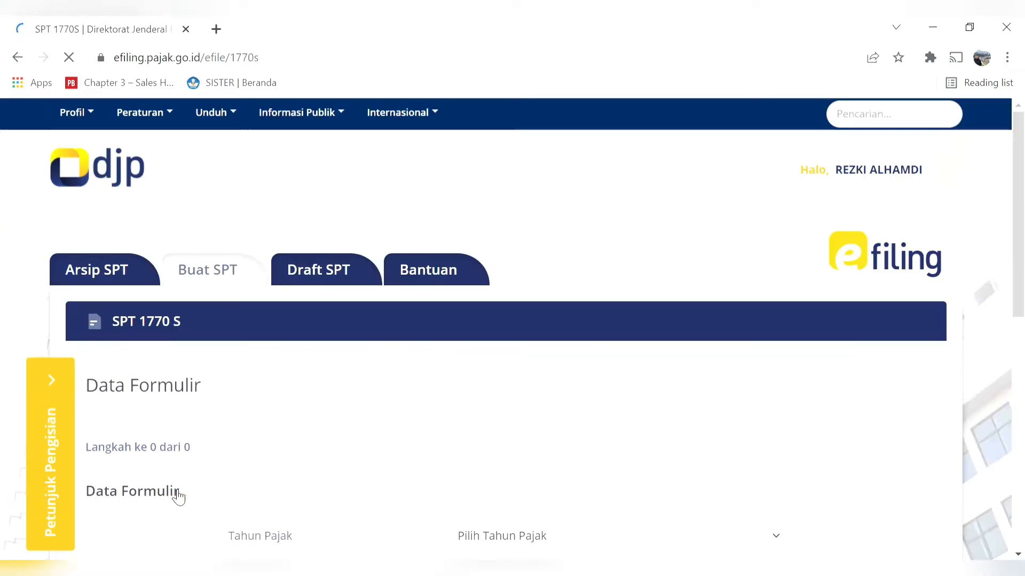
# Keep Tahun Pajak 2021 and Status Normal, with Pembetulan Ke left at 0
pyautogui.scroll(-1, 179, 496)
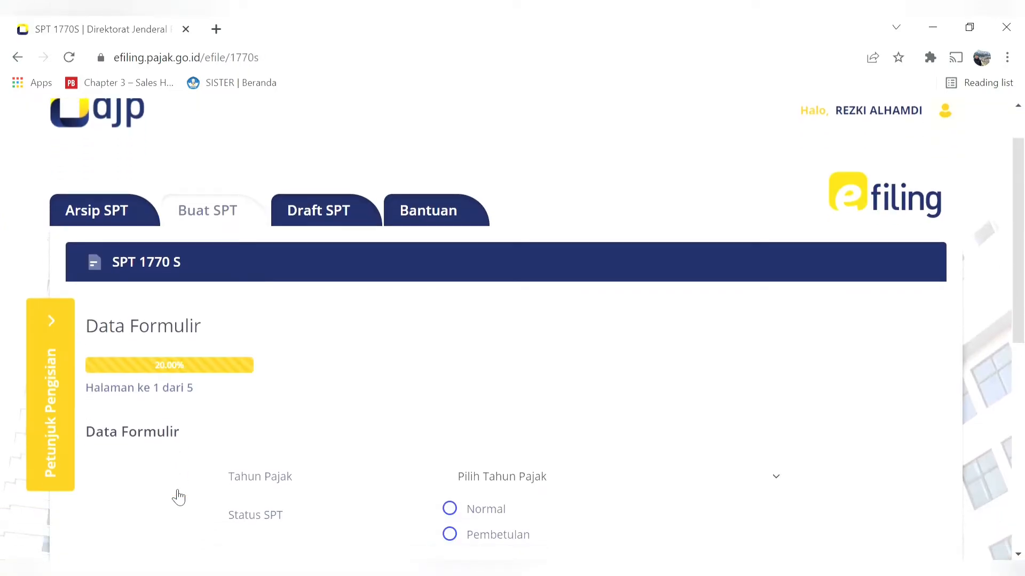
pyautogui.scroll(-1, 179, 497)
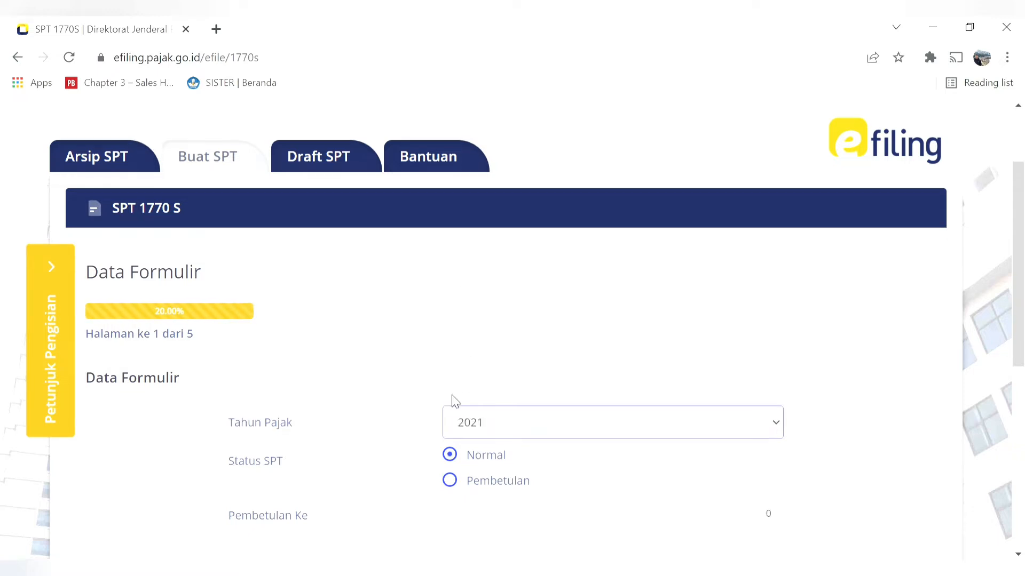
pyautogui.scroll(-2, 455, 401)
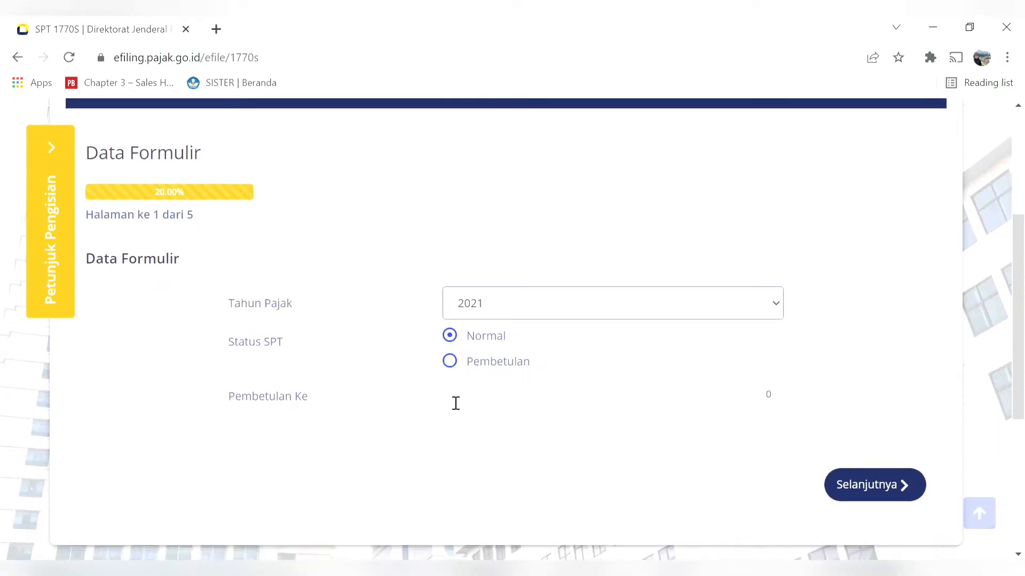
pyautogui.click(471, 405)
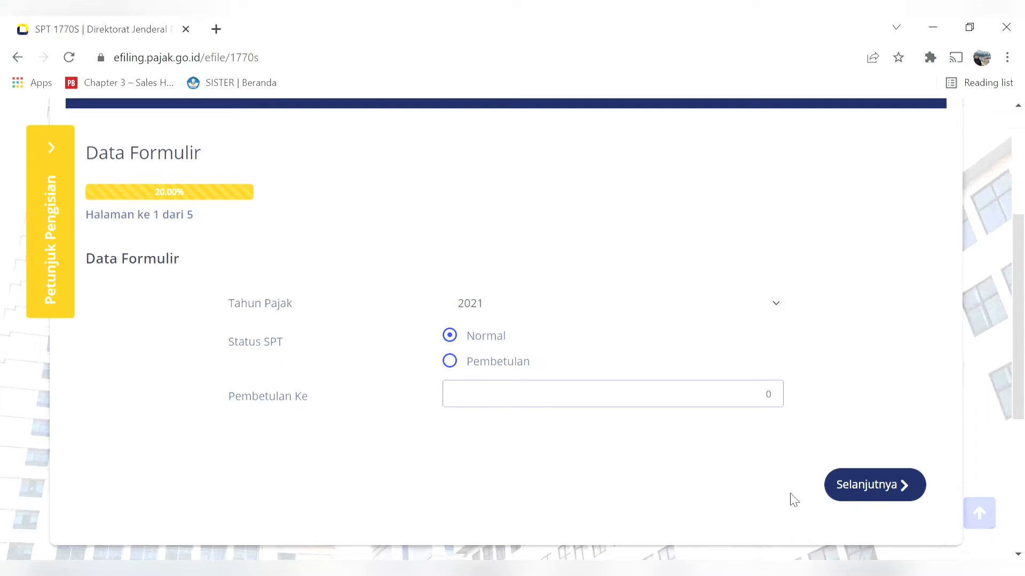
# Advance to Lampiran II, choosing 'Ya, Saya akan gunakan data tersebut' for the pre-filled data
pyautogui.click(853, 487)
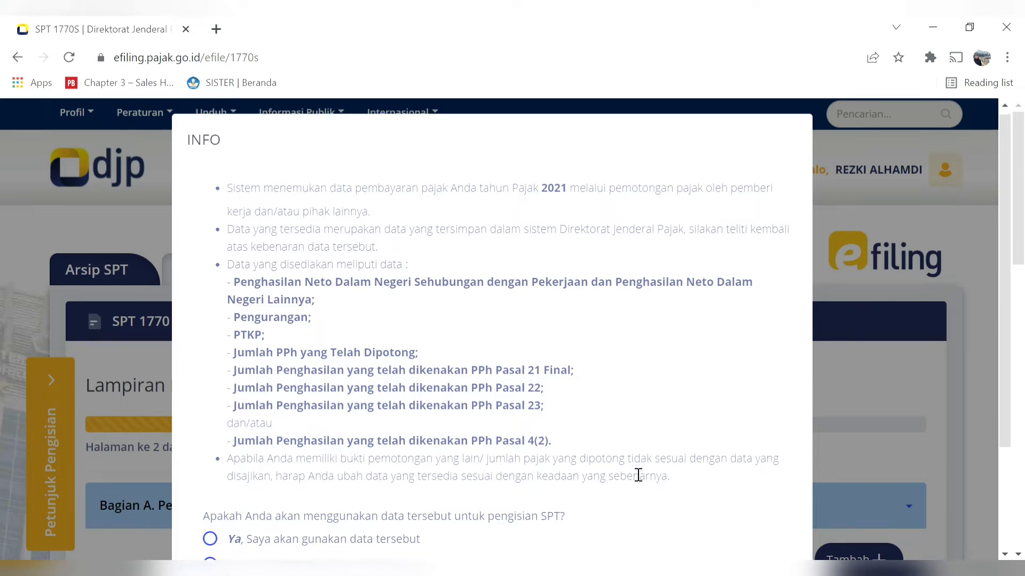
pyautogui.scroll(-1, 636, 474)
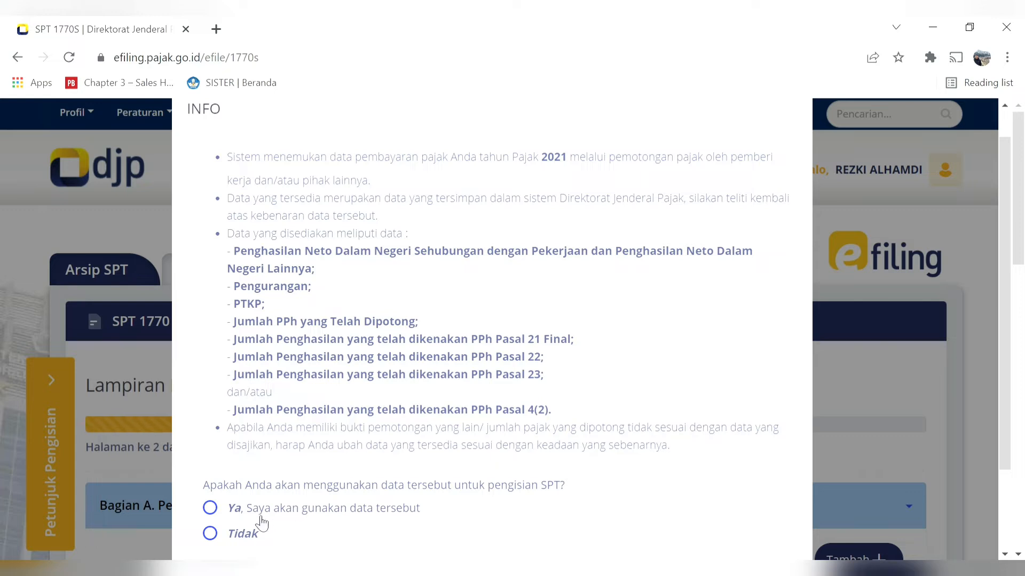
pyautogui.click(217, 515)
pyautogui.scroll(-2, 217, 517)
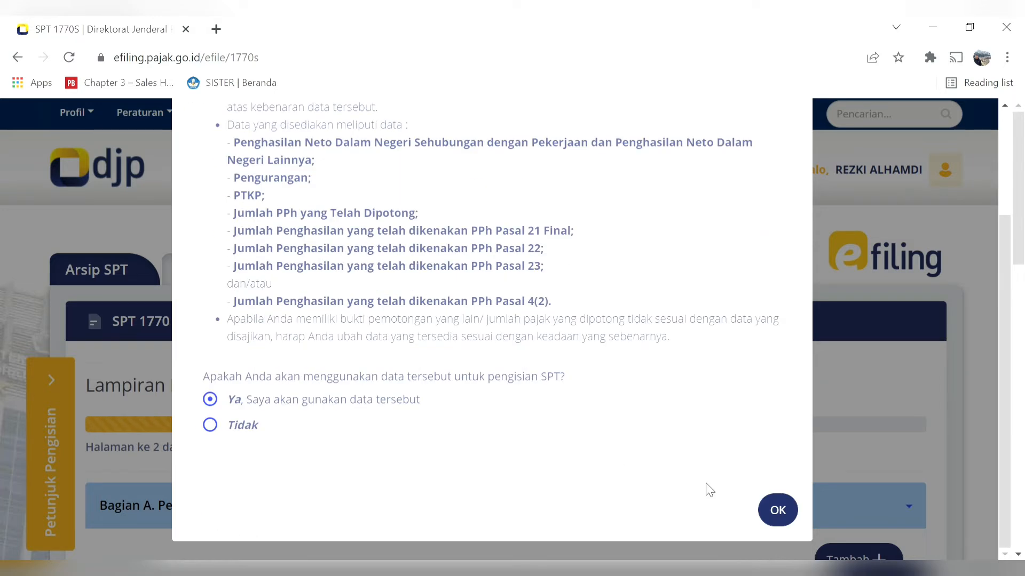
pyautogui.click(780, 508)
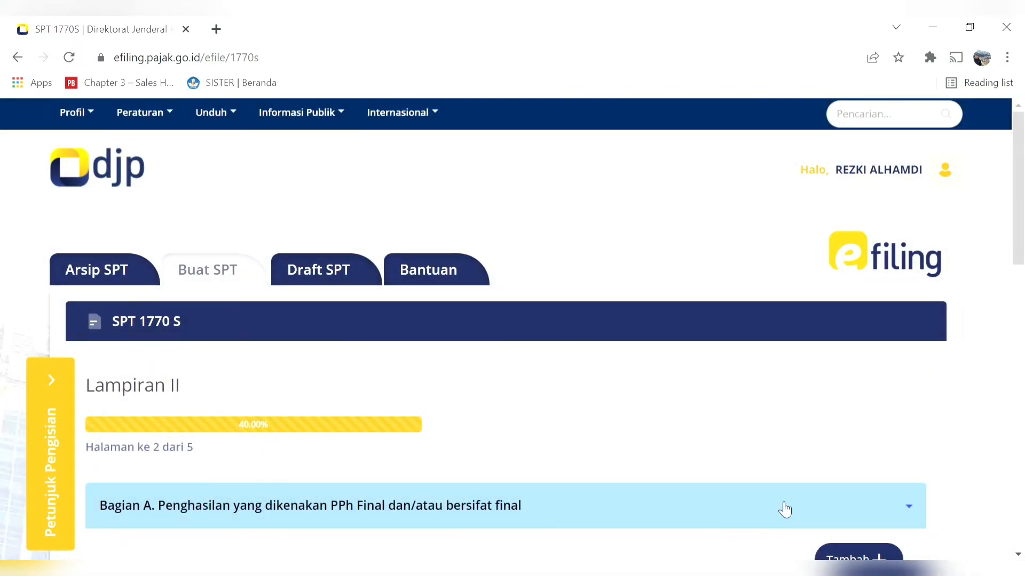
pyautogui.scroll(-3, 606, 464)
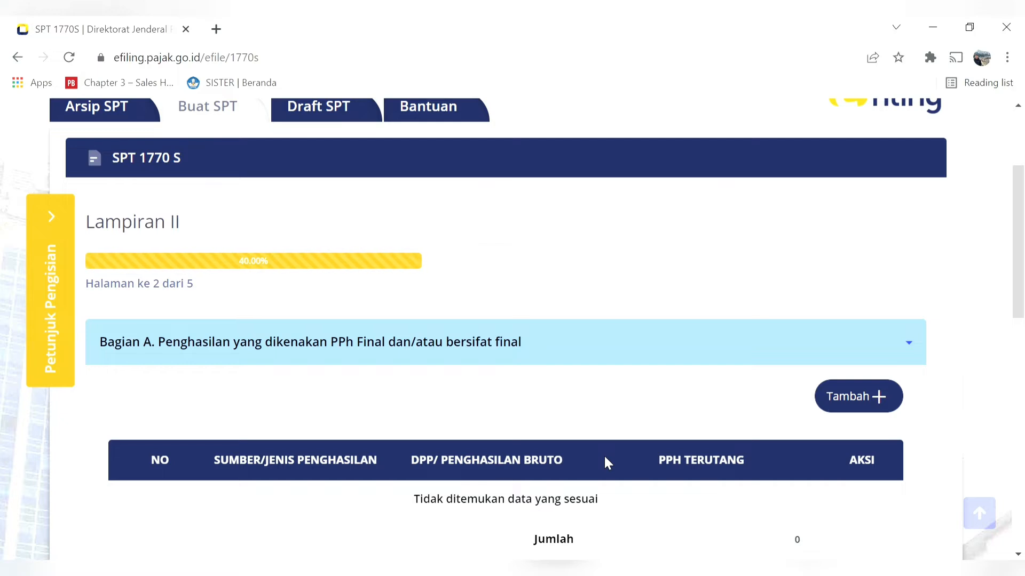
pyautogui.scroll(-2, 603, 454)
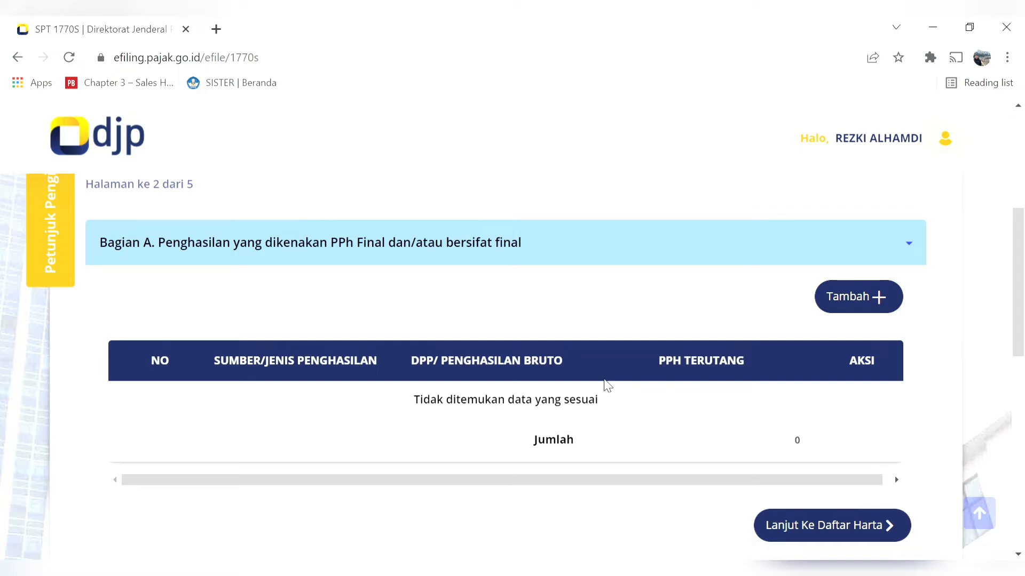
pyautogui.scroll(1, 605, 380)
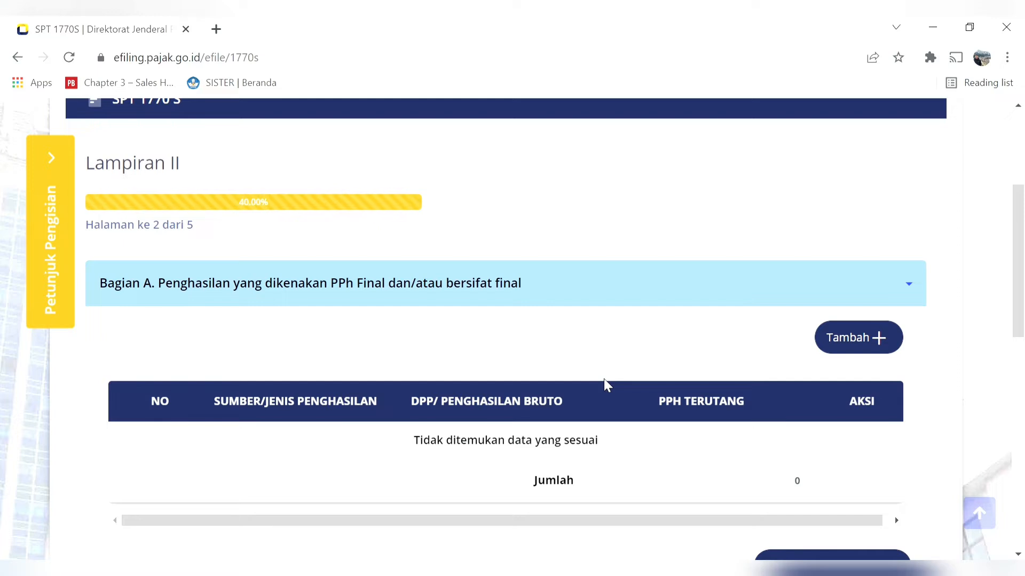
pyautogui.click(867, 338)
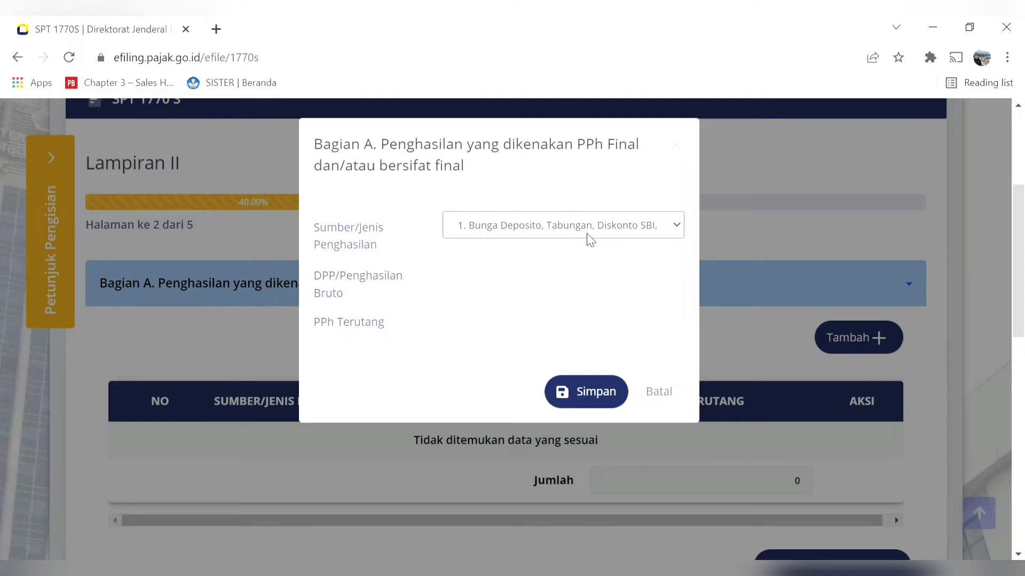
pyautogui.click(827, 195)
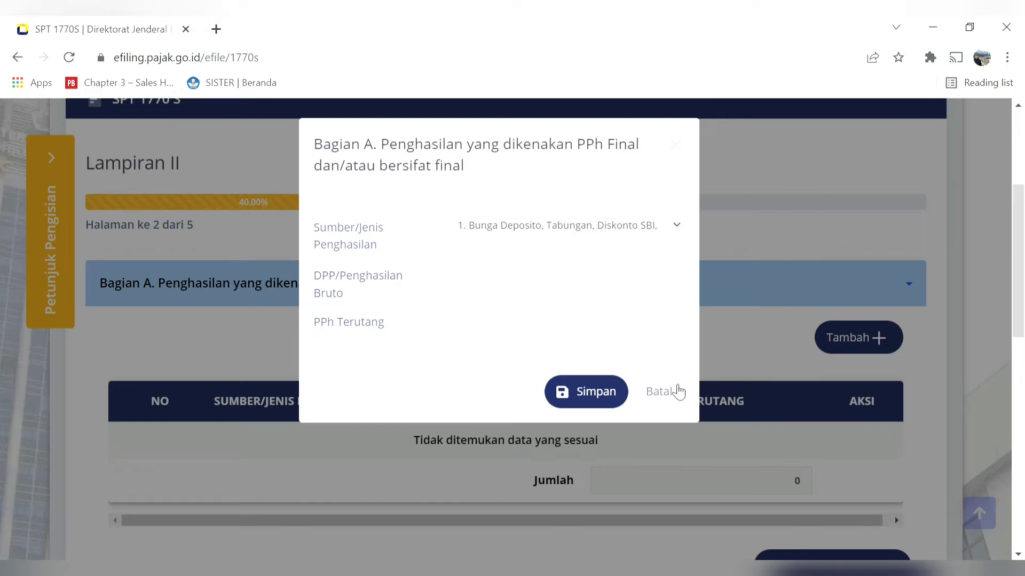
pyautogui.click(678, 392)
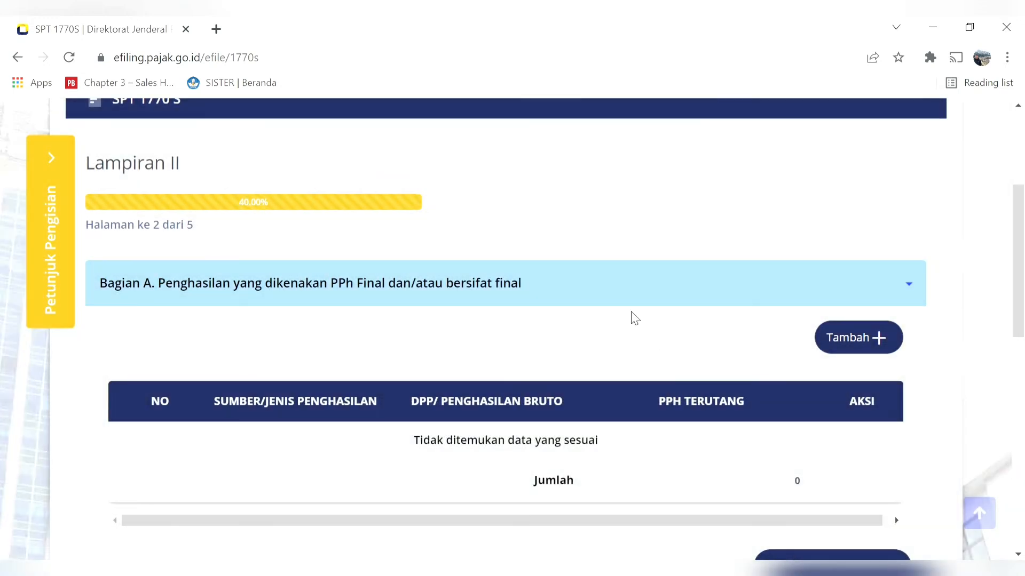
pyautogui.scroll(4, 609, 295)
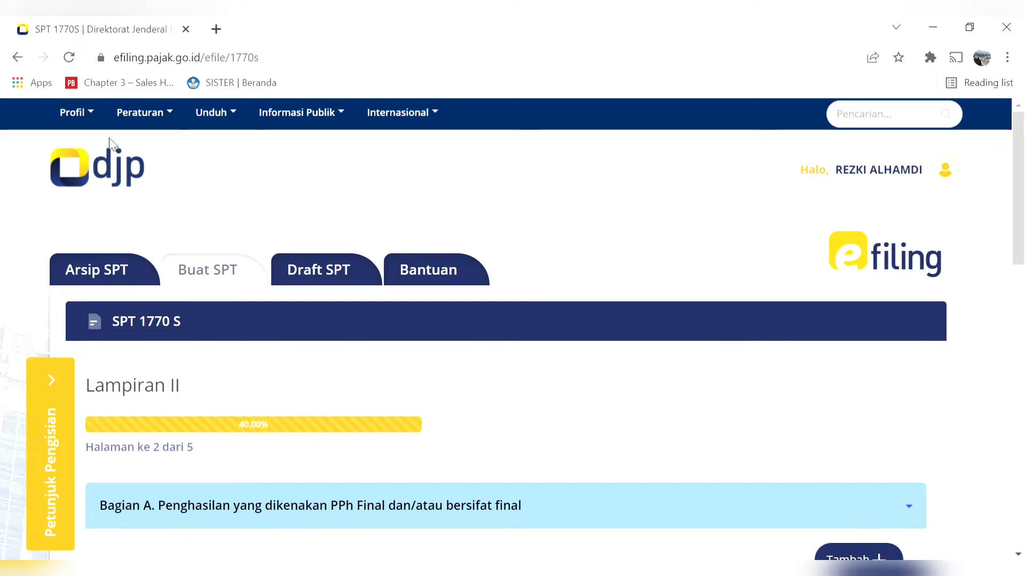
# Collapse the Bagian A final-income section so Bagian A through D are listed
pyautogui.click(87, 115)
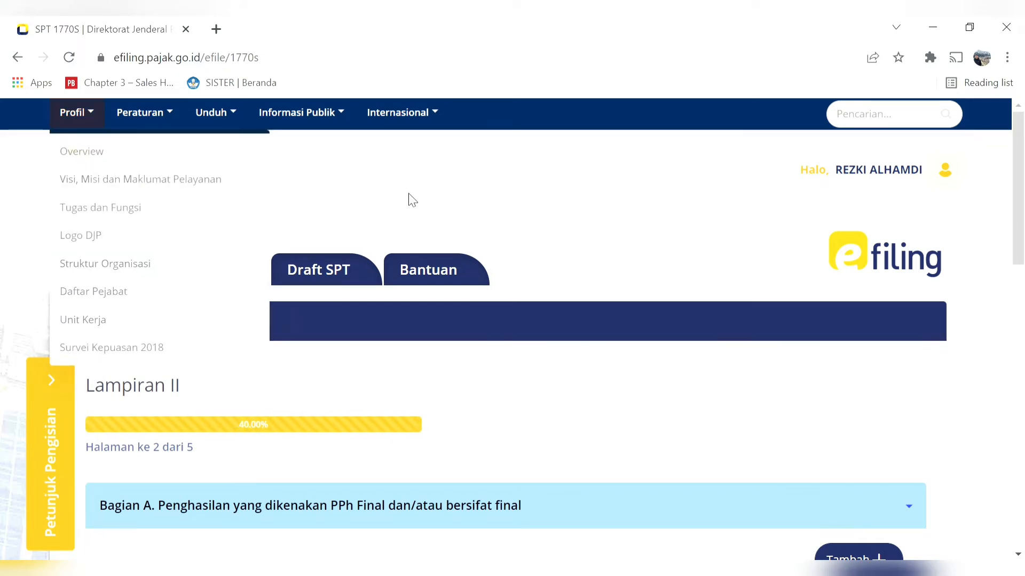
pyautogui.click(681, 309)
pyautogui.scroll(-3, 678, 309)
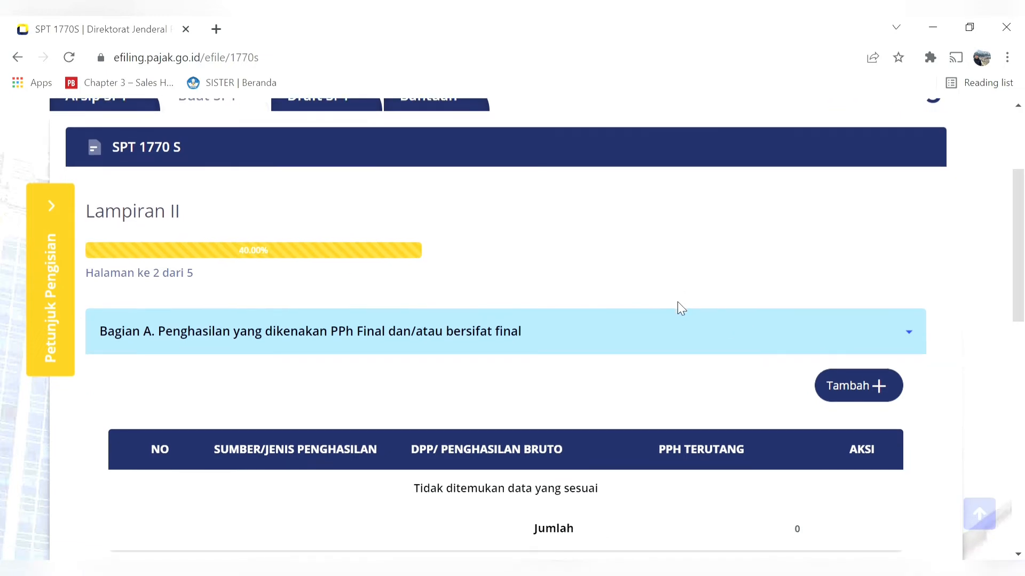
pyautogui.scroll(-1, 716, 428)
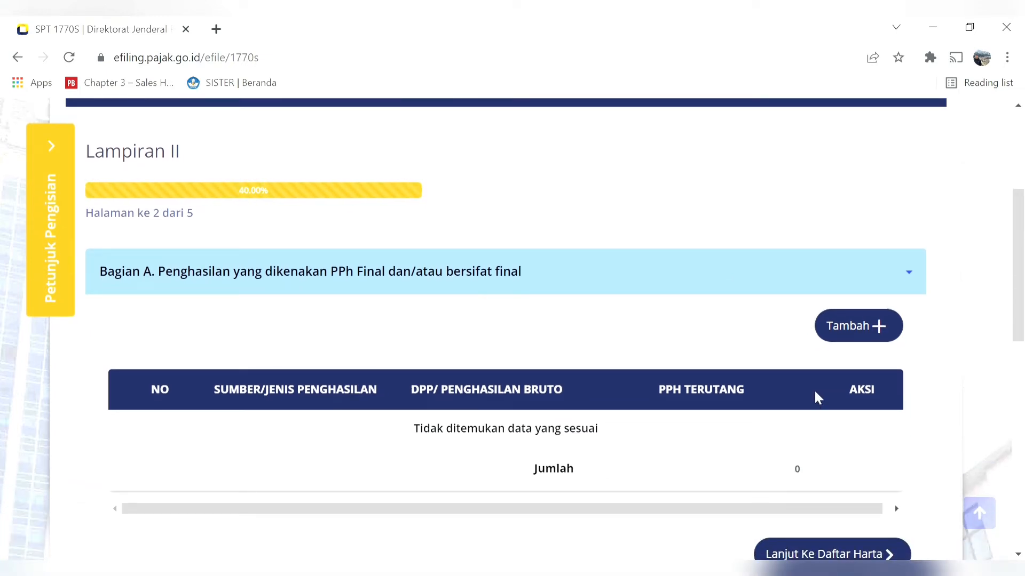
pyautogui.scroll(-1, 774, 455)
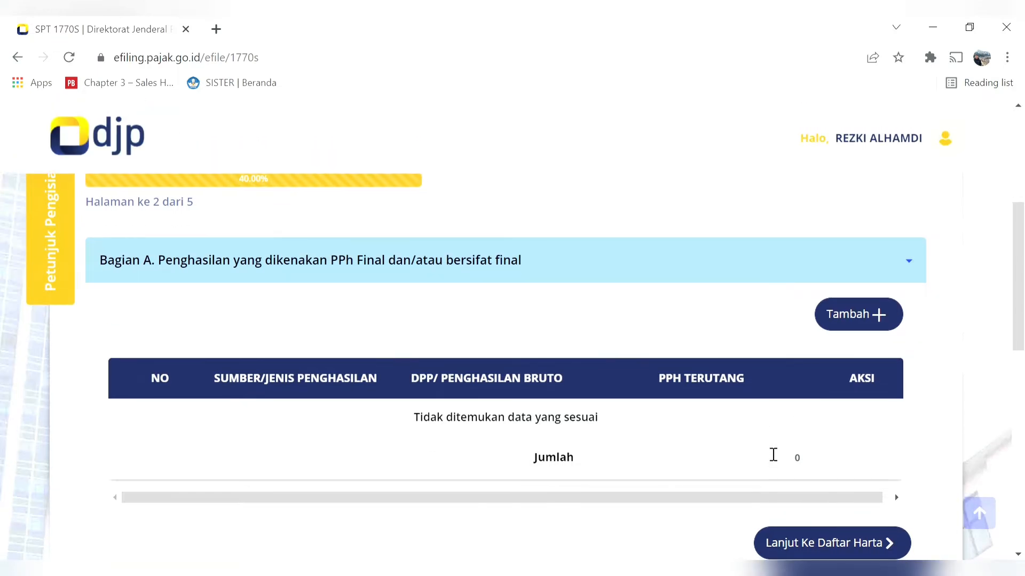
pyautogui.click(910, 265)
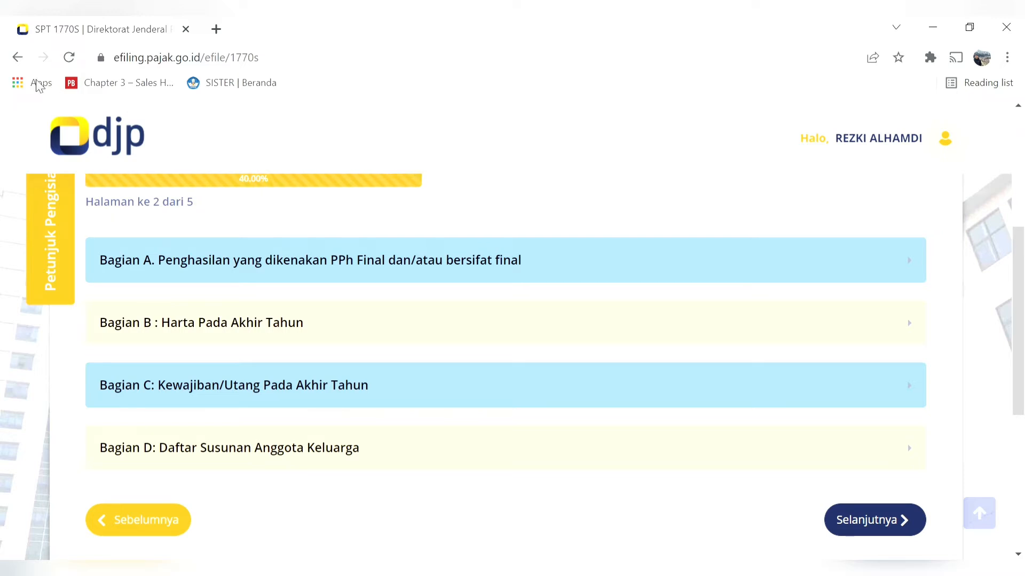
pyautogui.scroll(5, 250, 292)
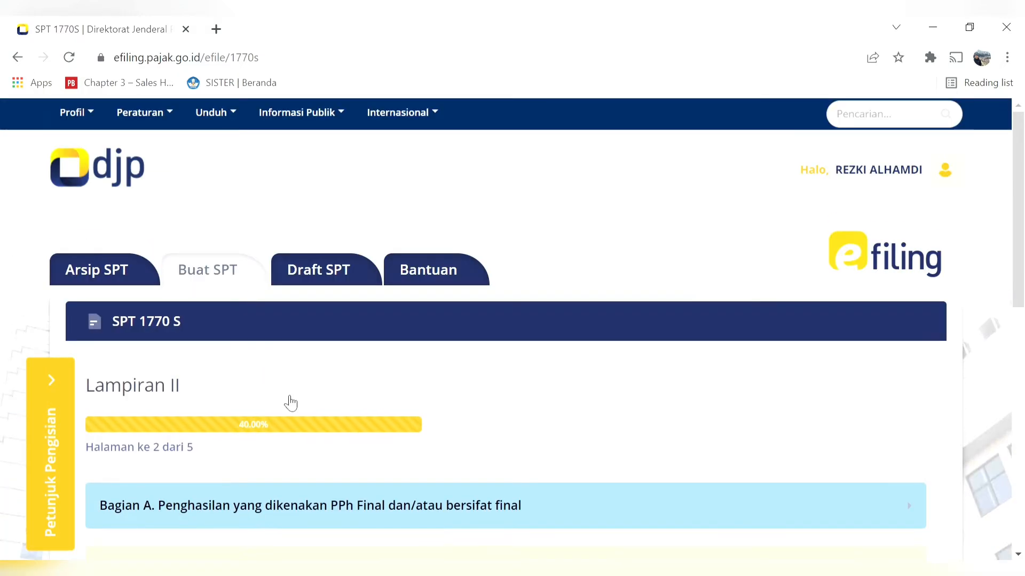
pyautogui.scroll(-5, 288, 401)
pyautogui.scroll(-1, 291, 403)
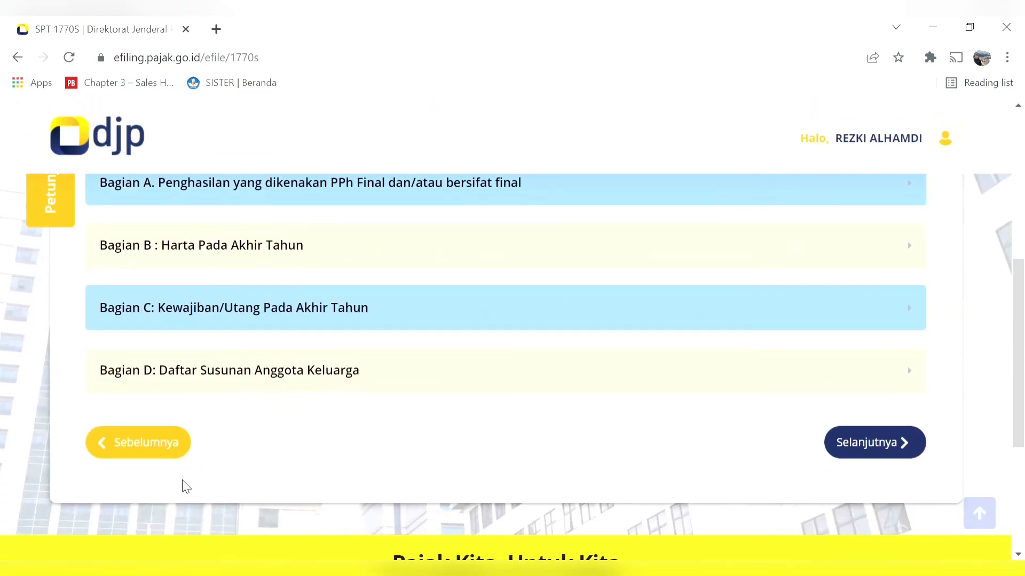
# Go back to the 2021 Data Formulir page, then return to Lampiran II confirming Ya again
pyautogui.click(167, 448)
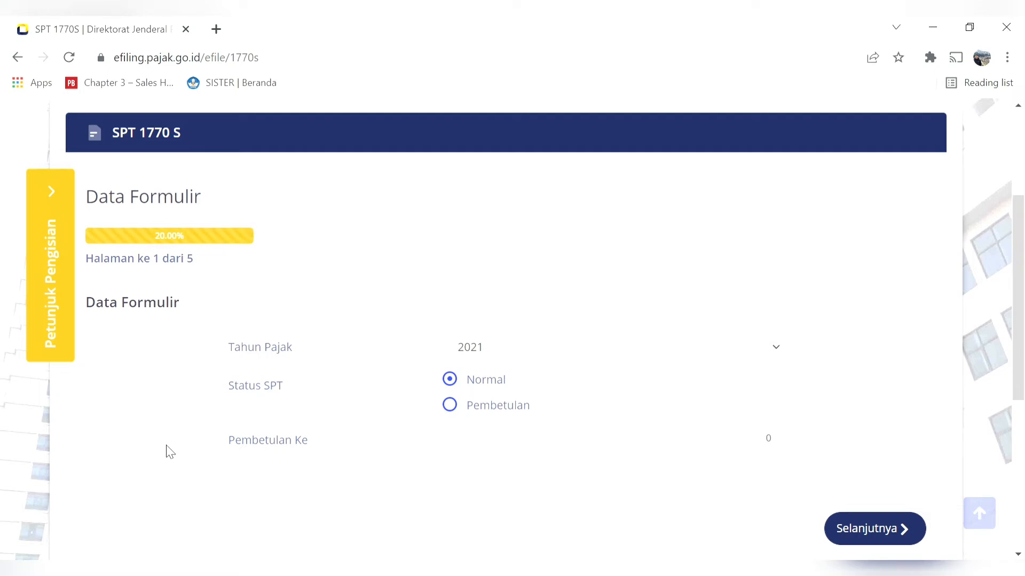
pyautogui.click(881, 529)
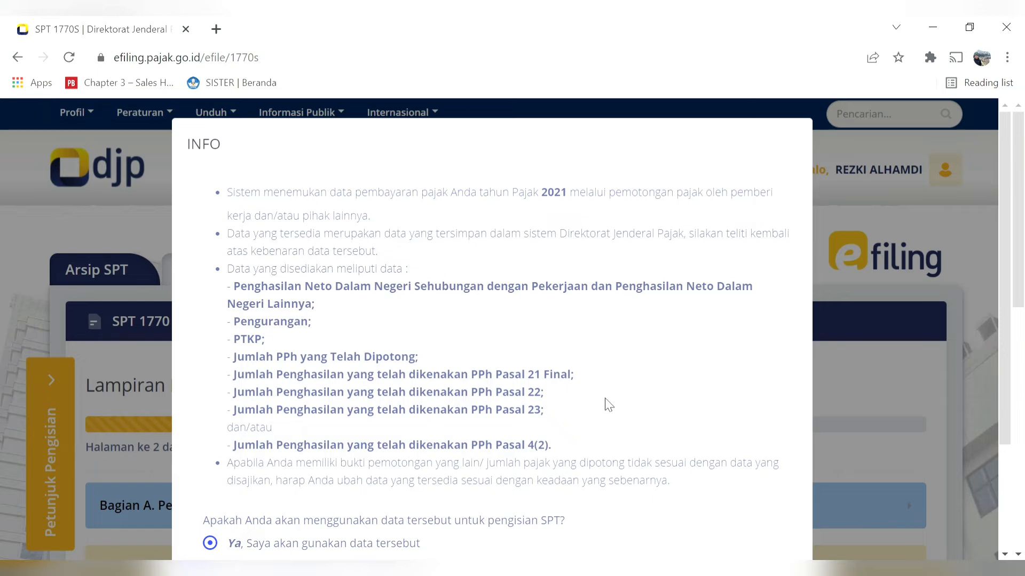
pyautogui.scroll(-1, 606, 405)
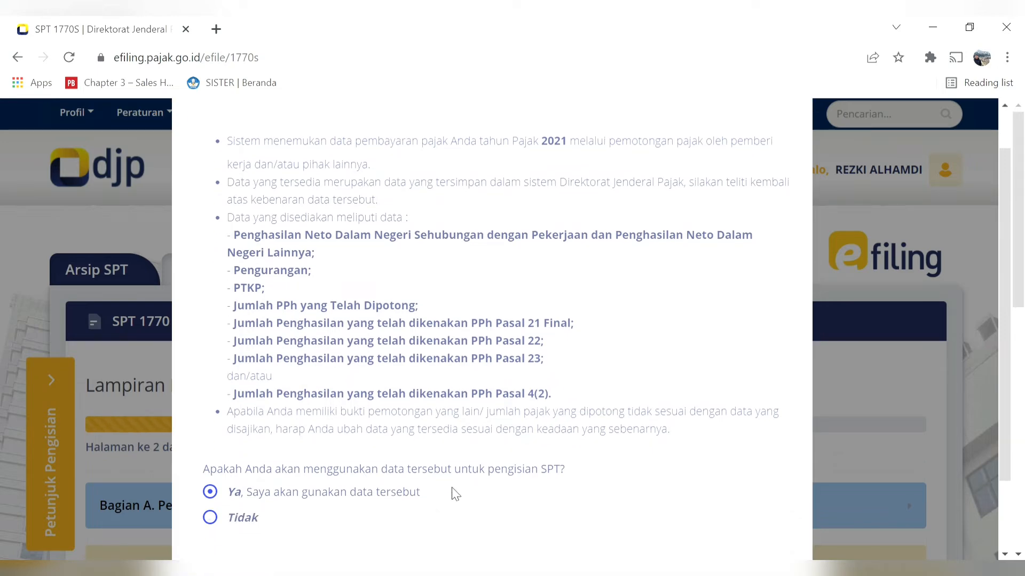
pyautogui.scroll(-2, 454, 493)
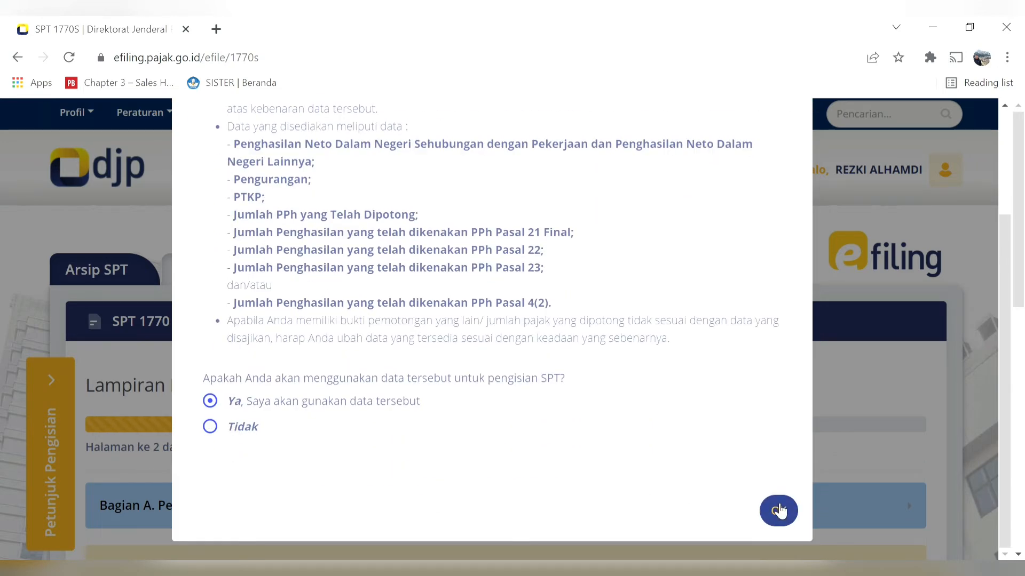
pyautogui.click(779, 511)
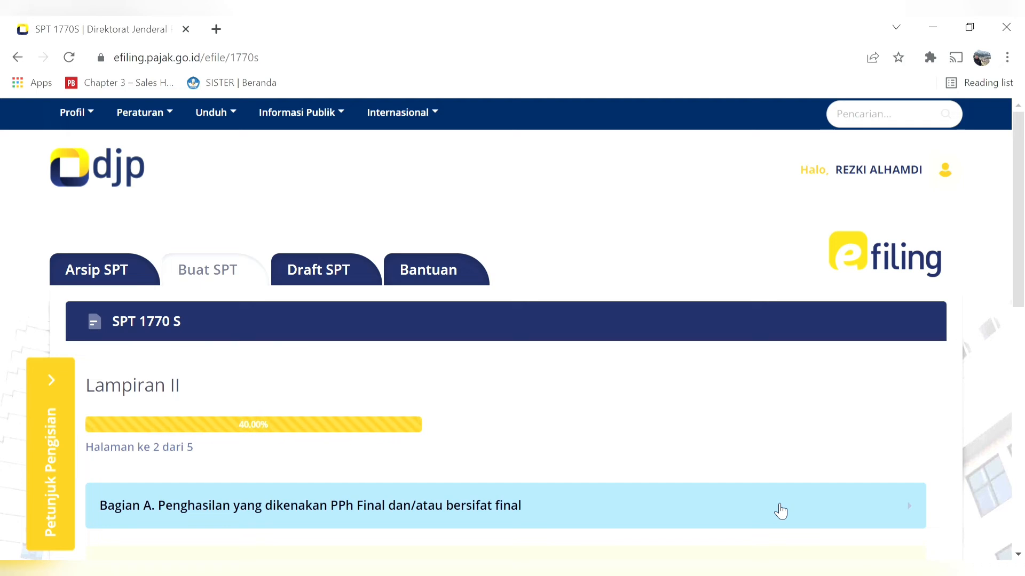
pyautogui.scroll(-3, 779, 511)
# Import last year's asset into Bagian B, code 032 saham, and review it via Ubah
pyautogui.scroll(-2, 778, 510)
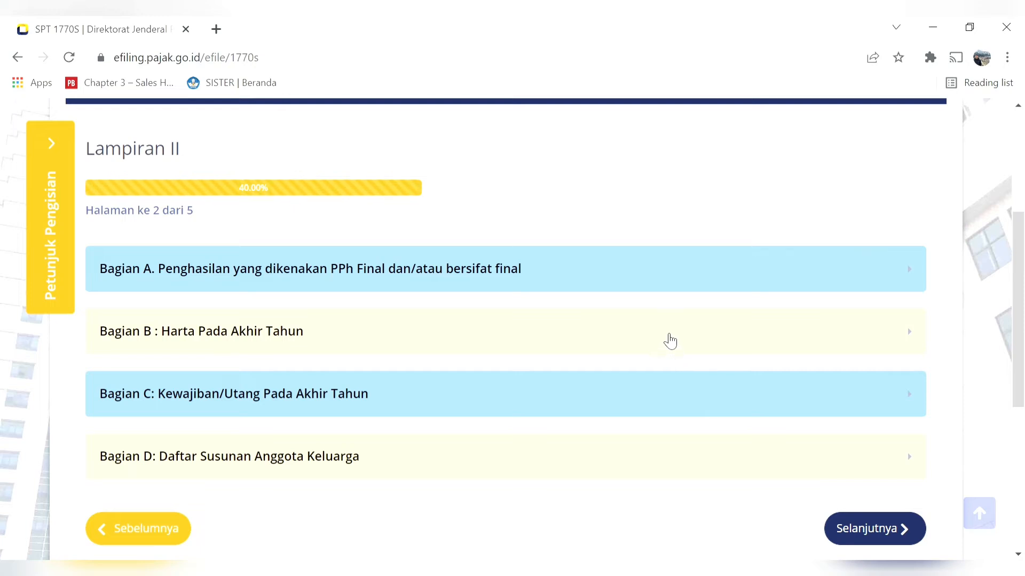
pyautogui.click(671, 341)
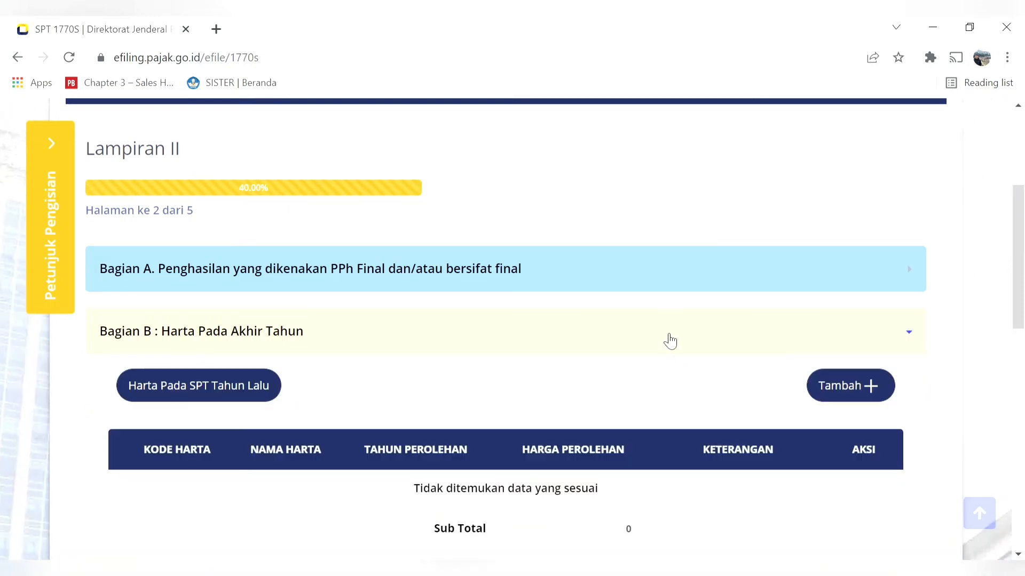
pyautogui.scroll(-2, 667, 378)
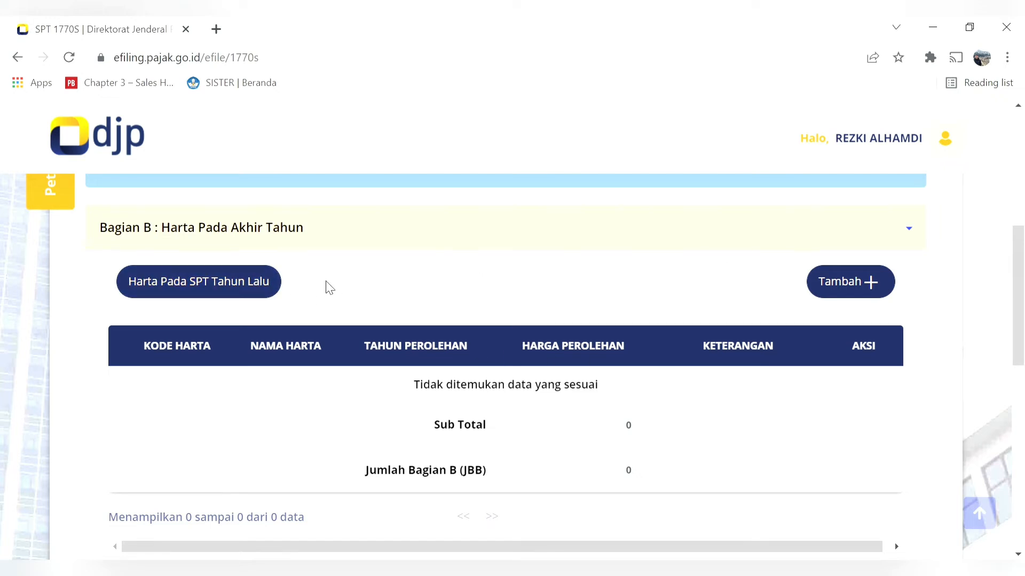
pyautogui.click(251, 297)
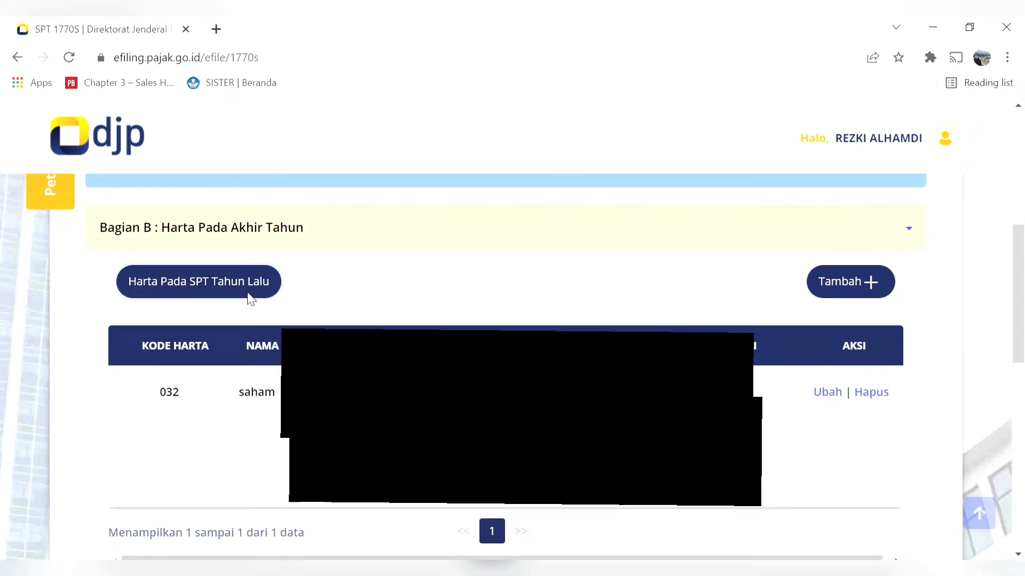
pyautogui.scroll(-1, 420, 274)
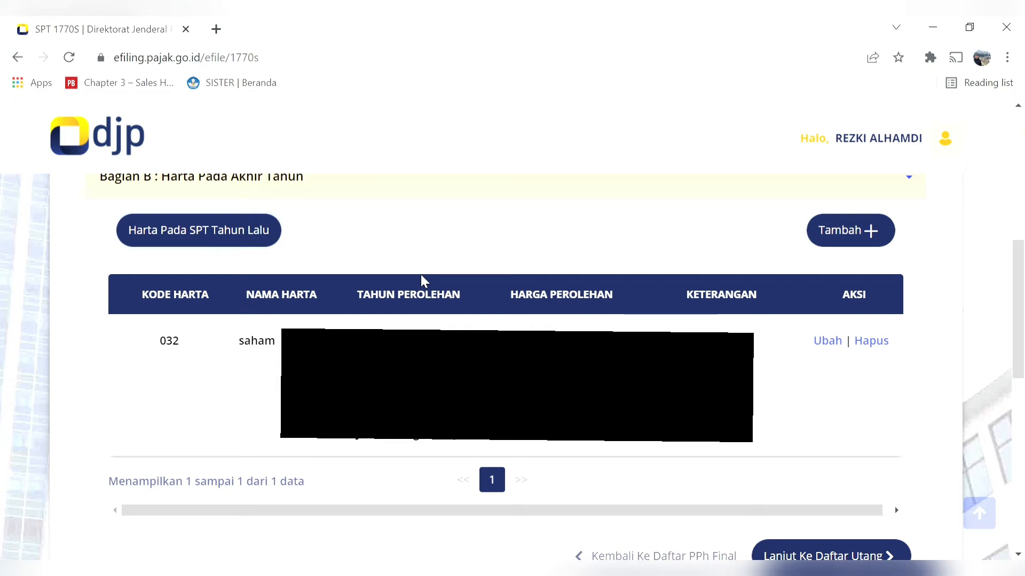
pyautogui.scroll(-1, 421, 274)
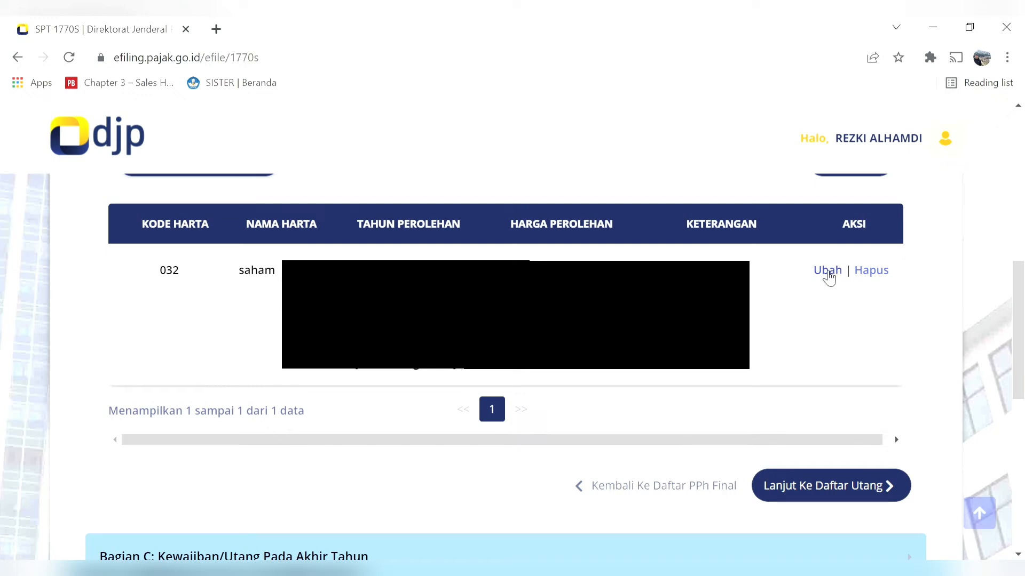
pyautogui.click(827, 270)
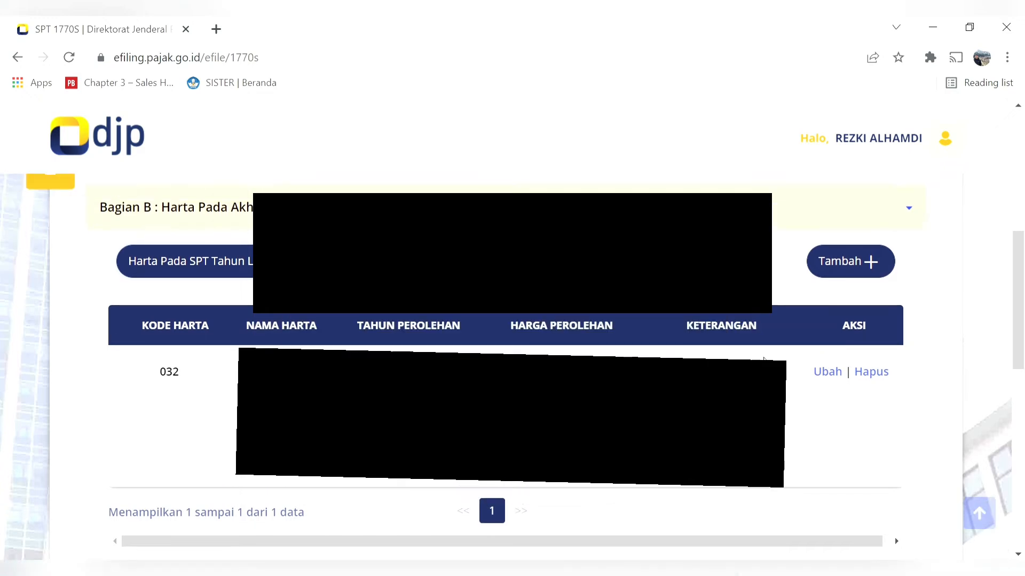
pyautogui.scroll(-3, 832, 384)
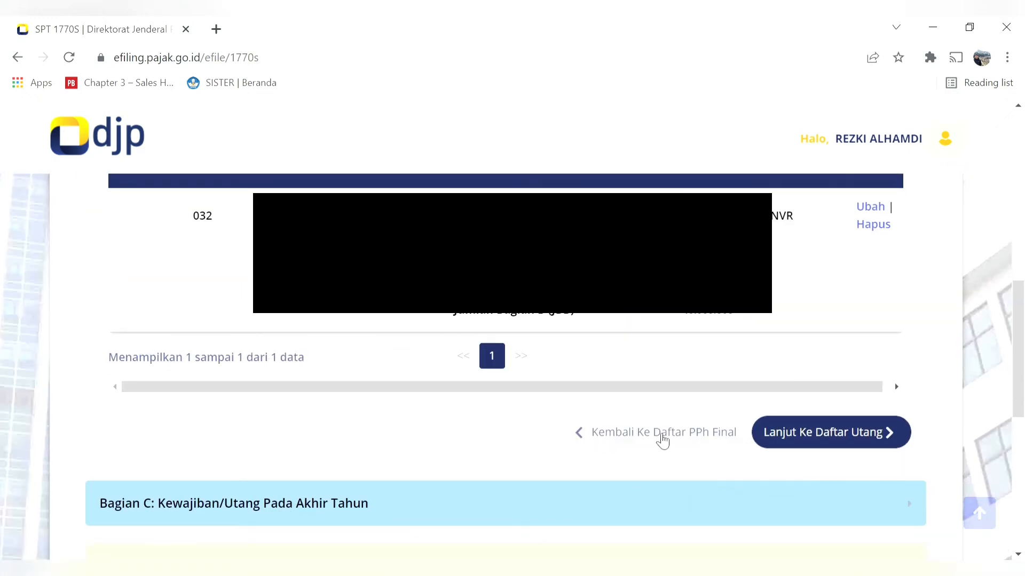
# Skip the empty Daftar Utang and Daftar Tanggungan lists and advance to Lampiran I
pyautogui.click(783, 433)
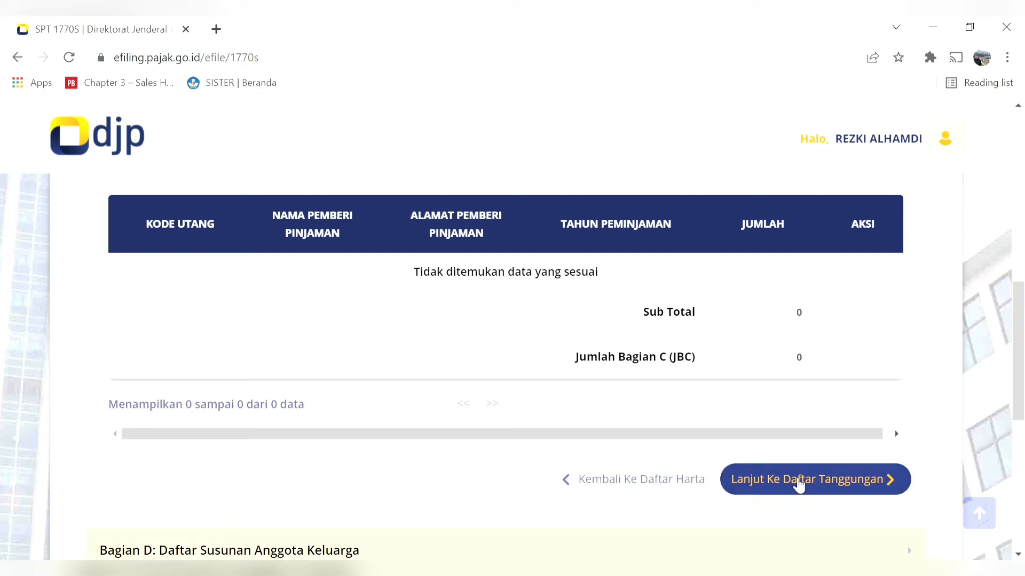
pyautogui.click(795, 484)
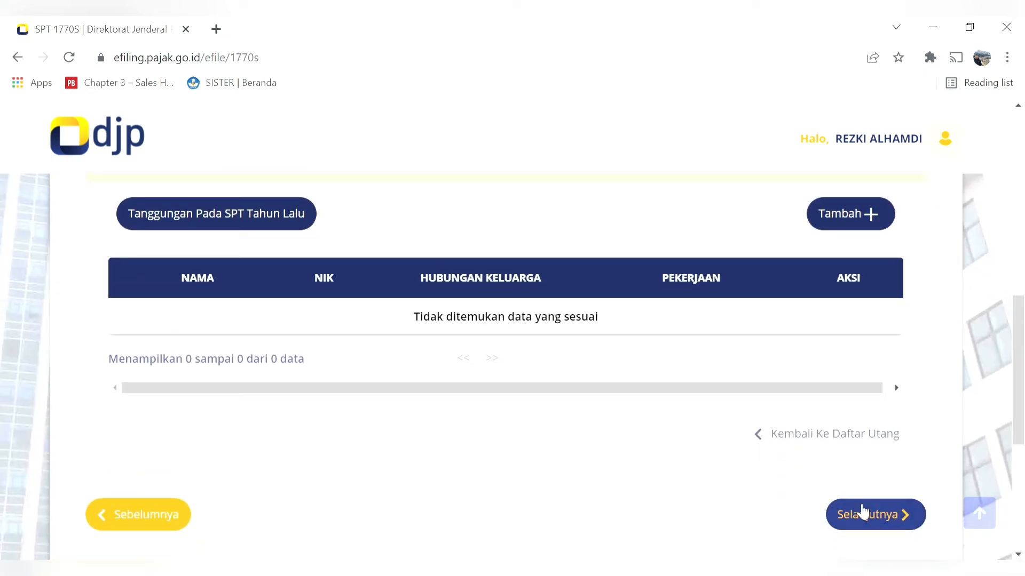
pyautogui.click(866, 514)
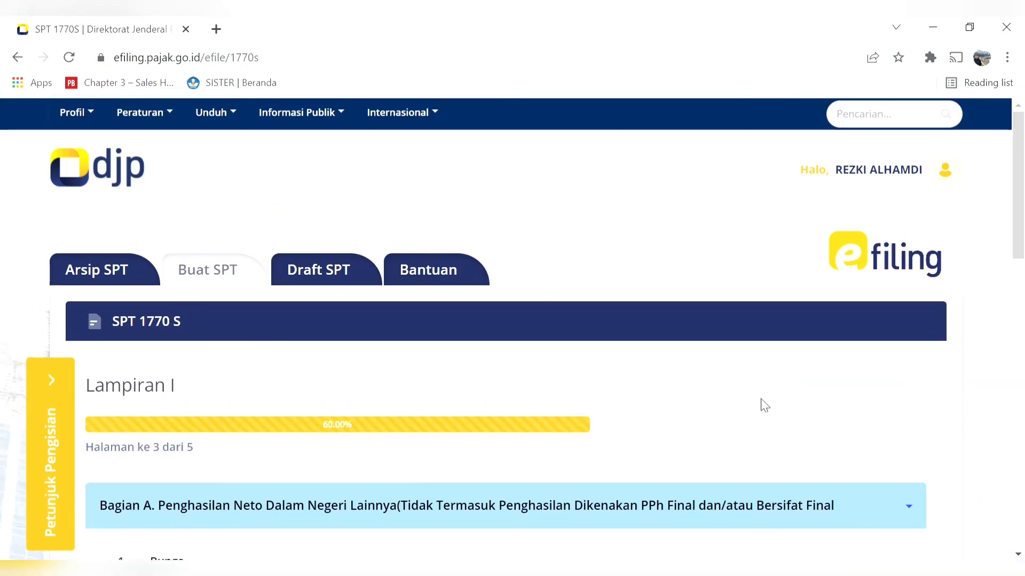
# Review Lampiran I Bagian A, then continue to Bagian B, non-taxable income
pyautogui.scroll(-1, 763, 406)
pyautogui.scroll(-1, 765, 405)
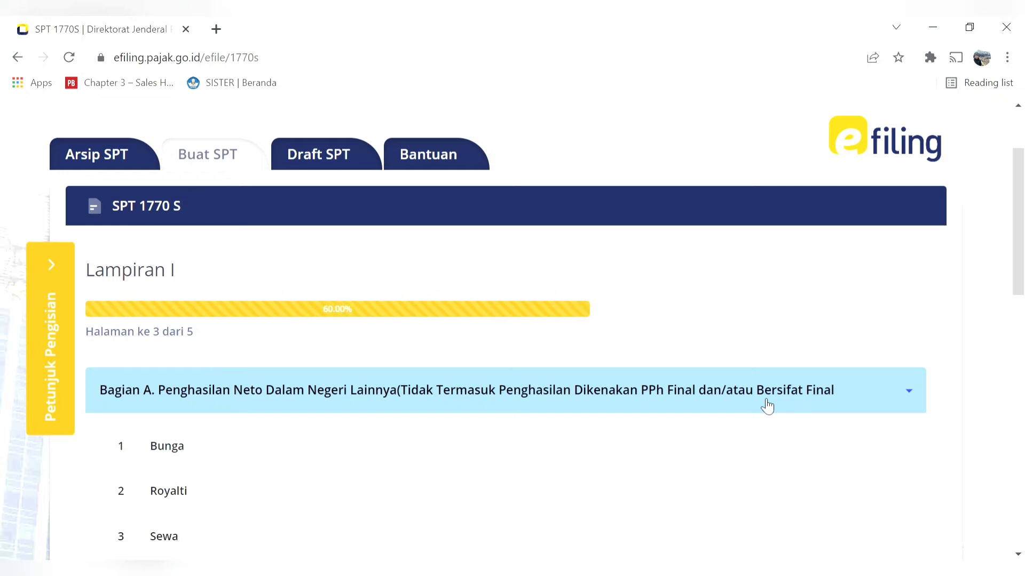
pyautogui.scroll(-1, 763, 405)
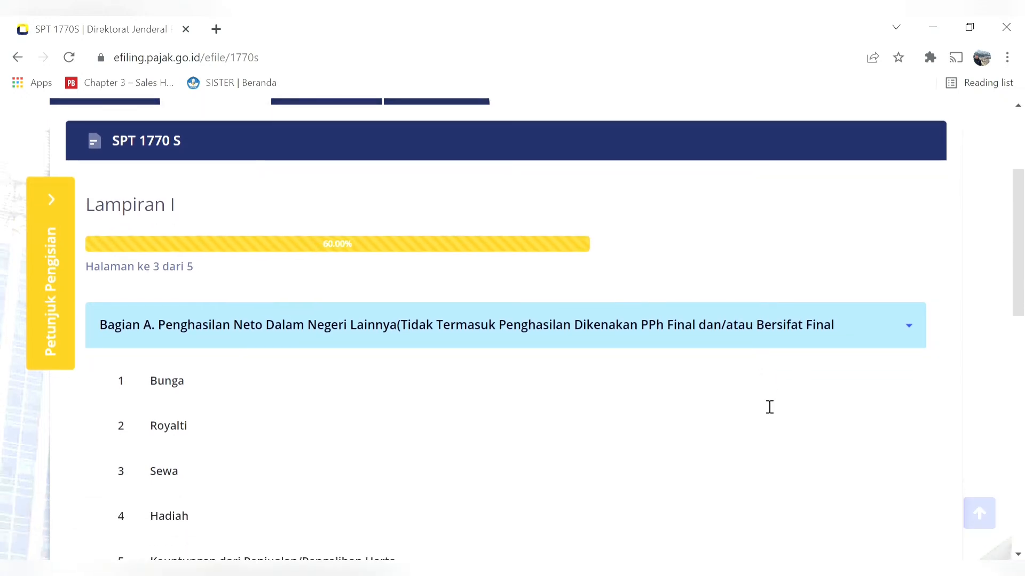
pyautogui.scroll(-2, 769, 407)
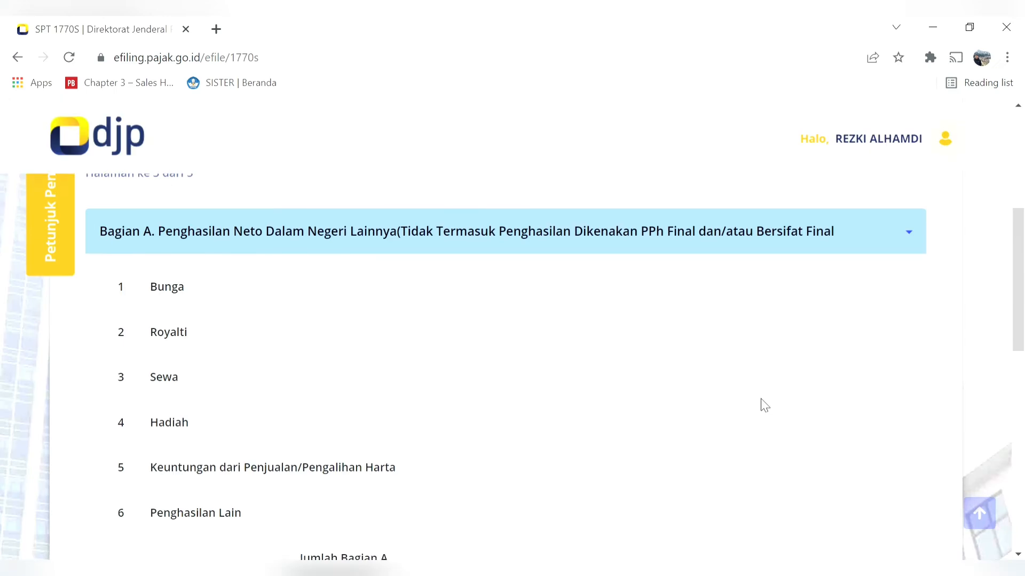
pyautogui.scroll(-2, 765, 405)
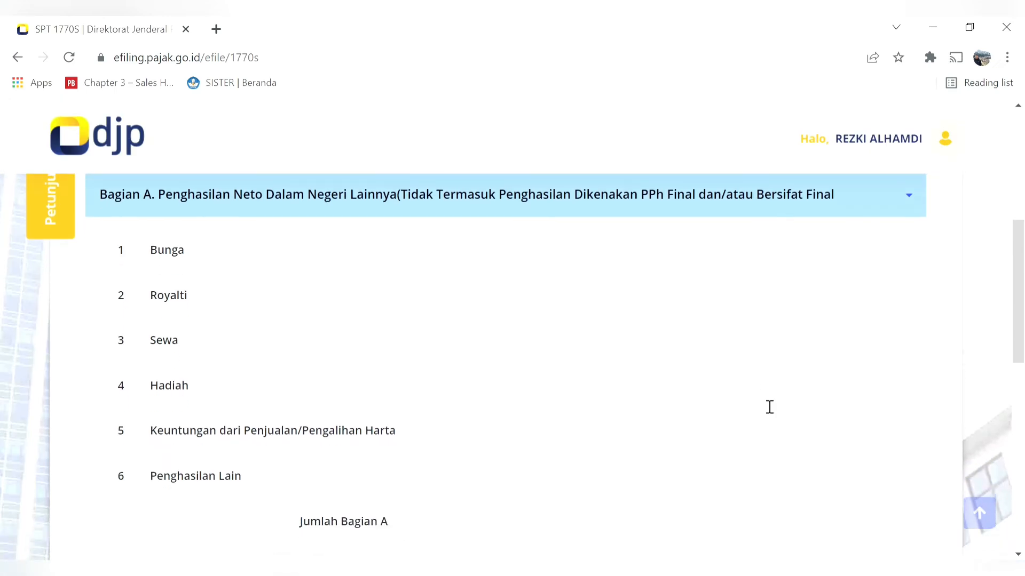
pyautogui.scroll(-1, 770, 407)
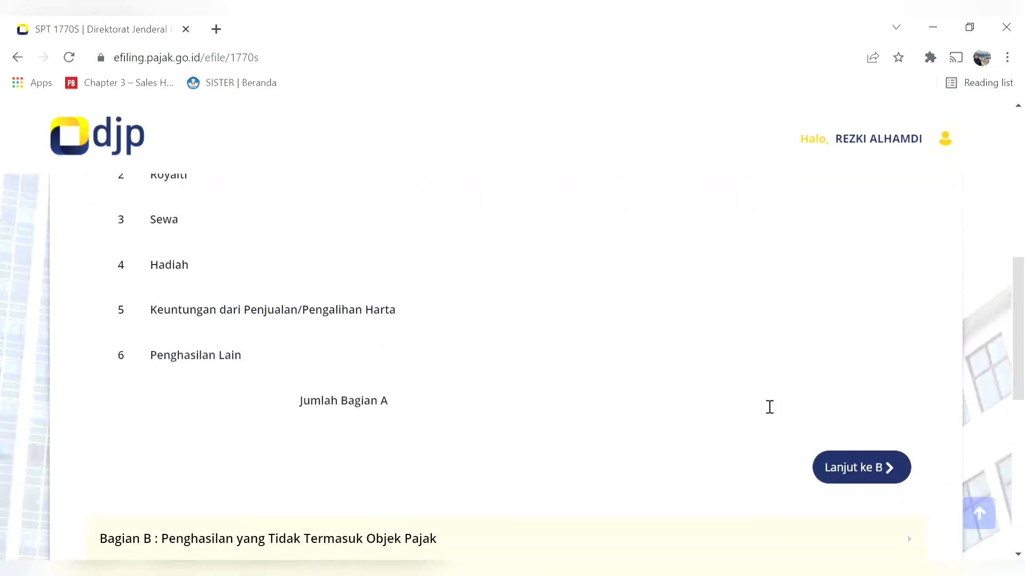
pyautogui.click(874, 480)
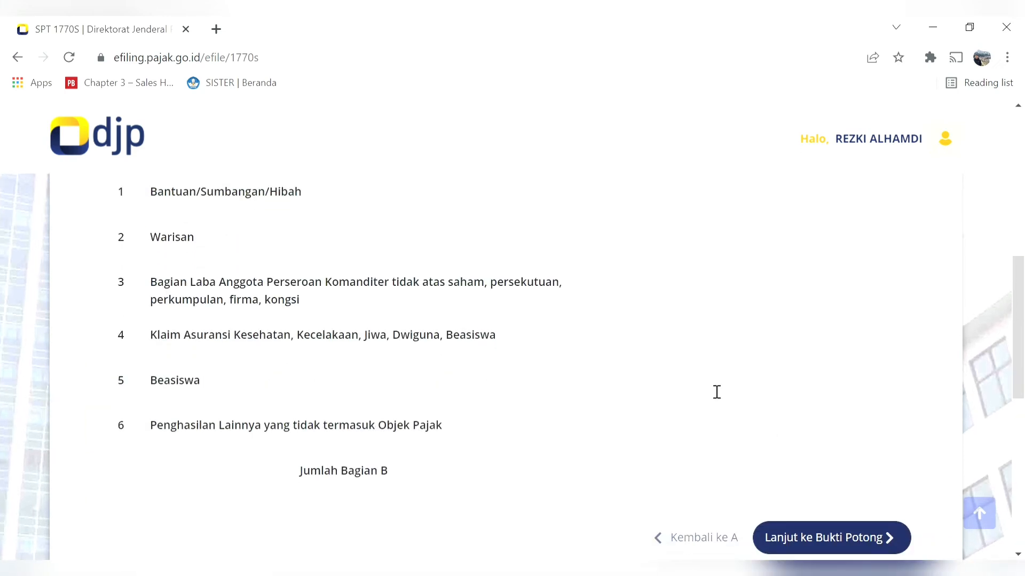
pyautogui.scroll(1, 717, 392)
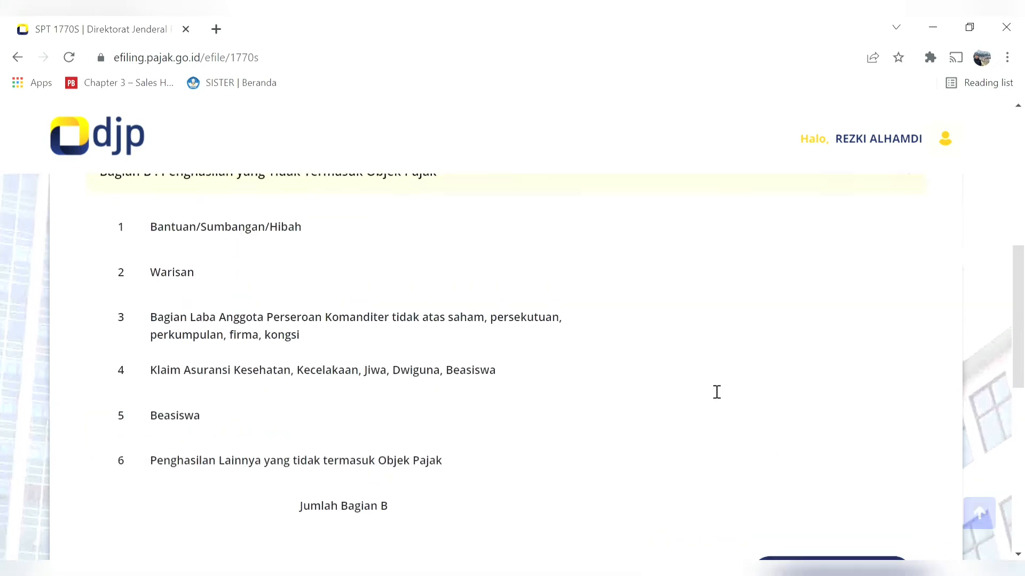
pyautogui.scroll(-2, 717, 392)
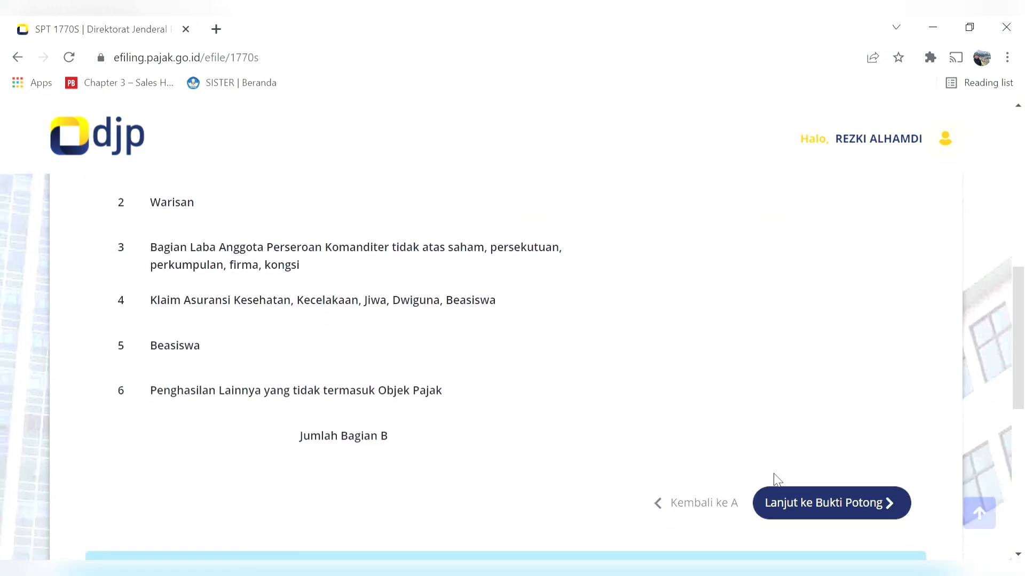
# Review the Pasal 21 withholding slip with PPh 2.279.350, then proceed to the Induk page
pyautogui.click(781, 510)
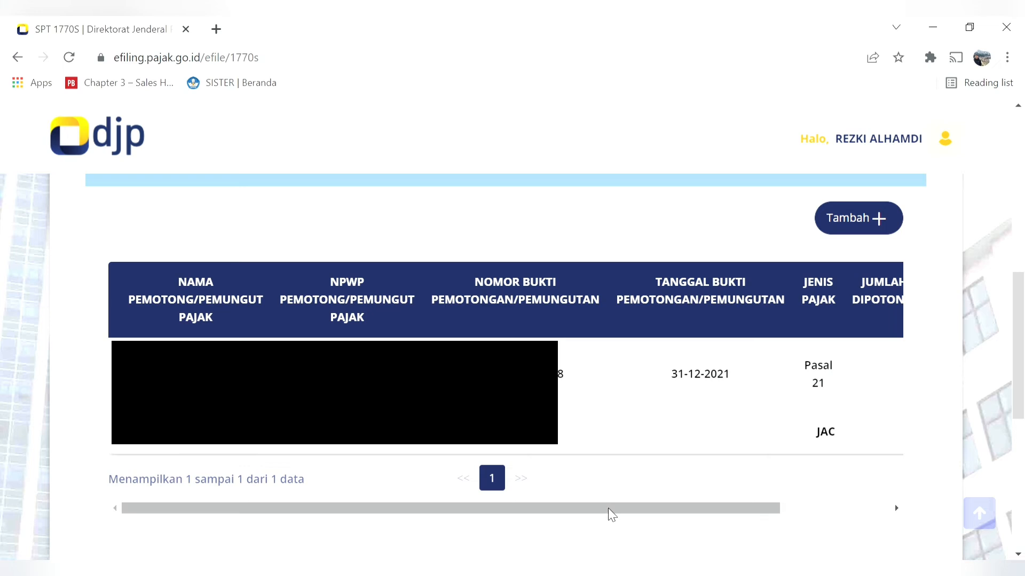
pyautogui.moveTo(607, 508); pyautogui.dragTo(776, 501)
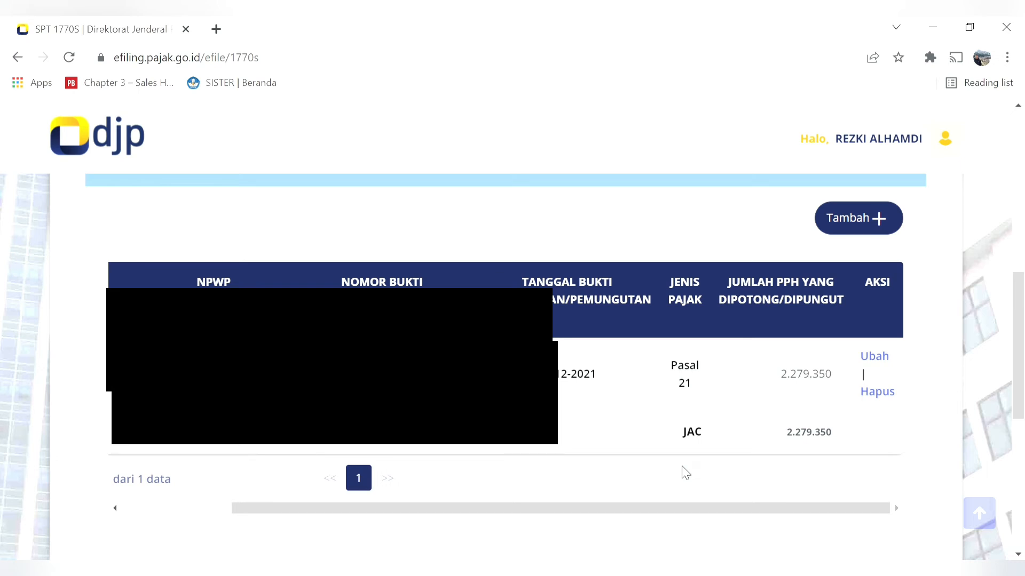
pyautogui.scroll(-1, 686, 474)
pyautogui.scroll(-1, 686, 473)
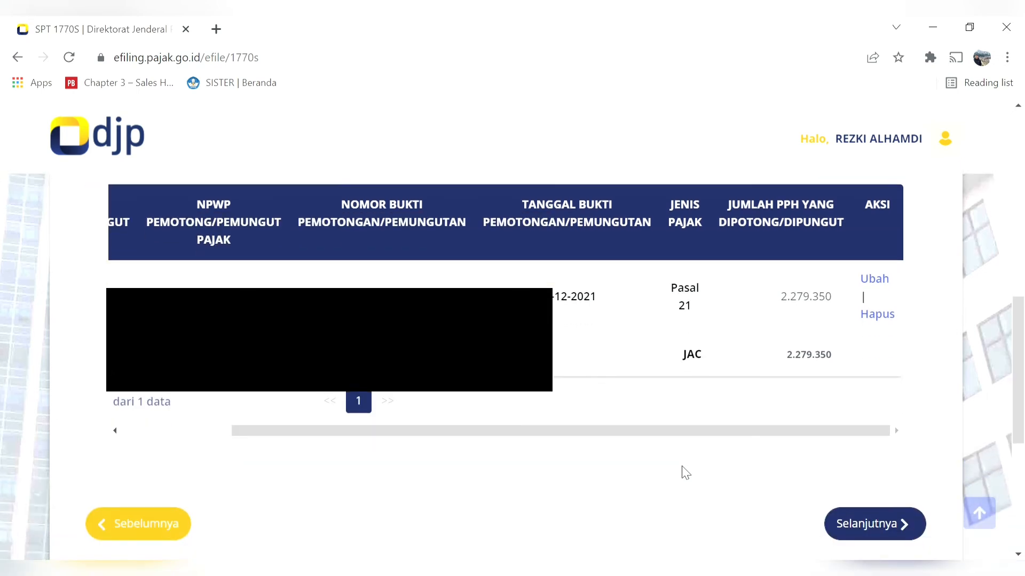
pyautogui.click(843, 534)
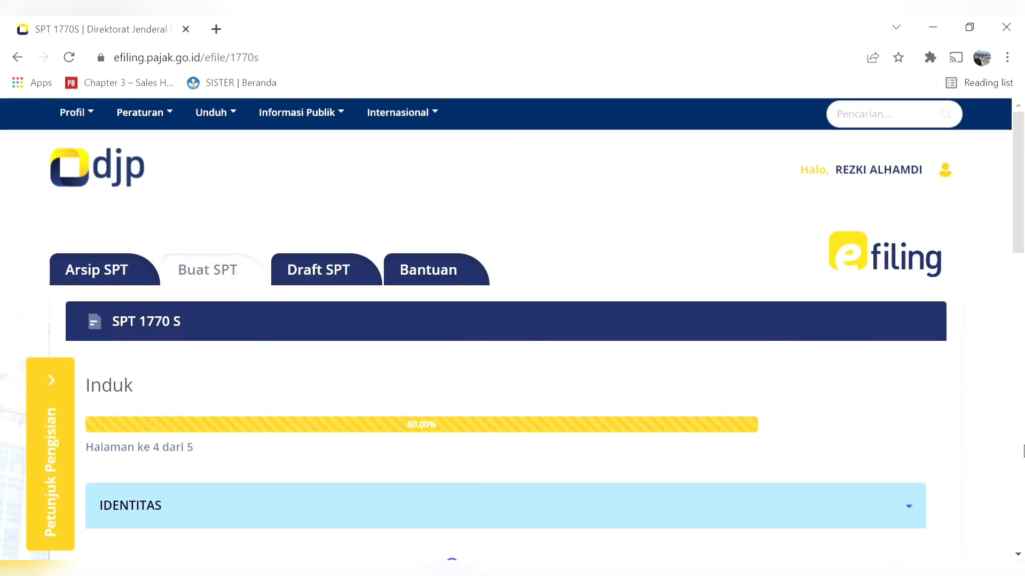
pyautogui.scroll(-4, 843, 393)
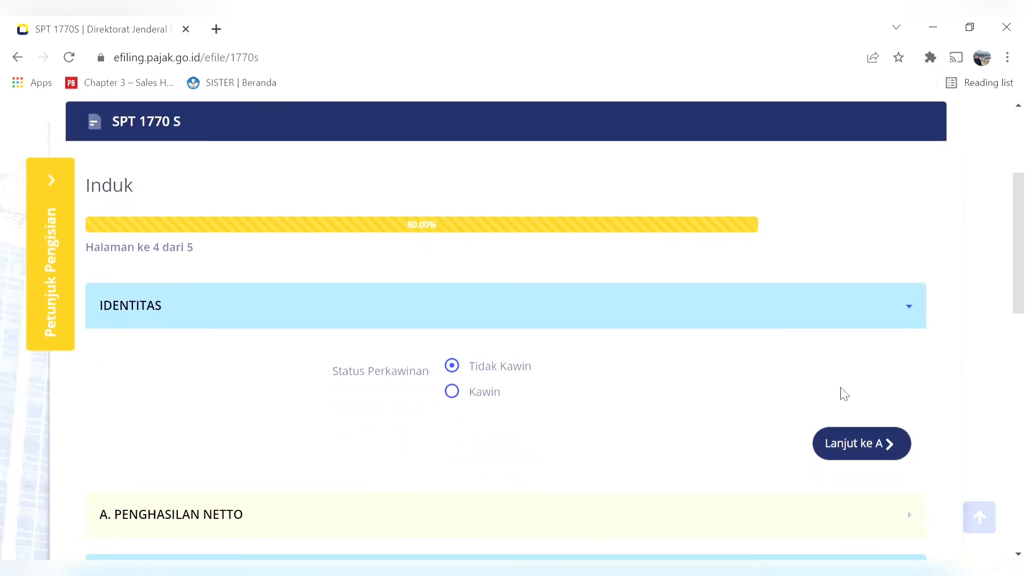
pyautogui.click(851, 430)
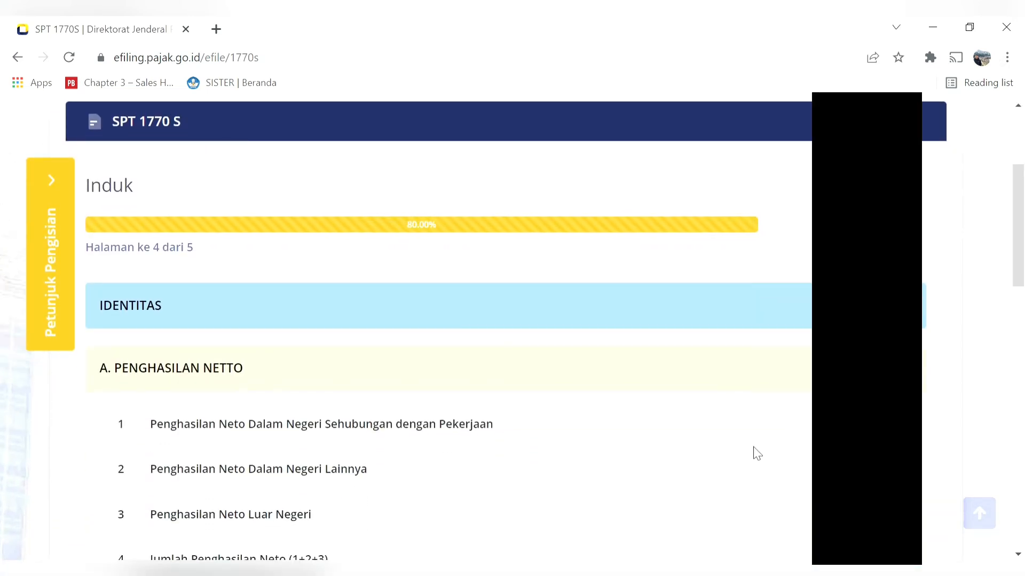
pyautogui.scroll(-1, 762, 456)
pyautogui.scroll(-1, 760, 455)
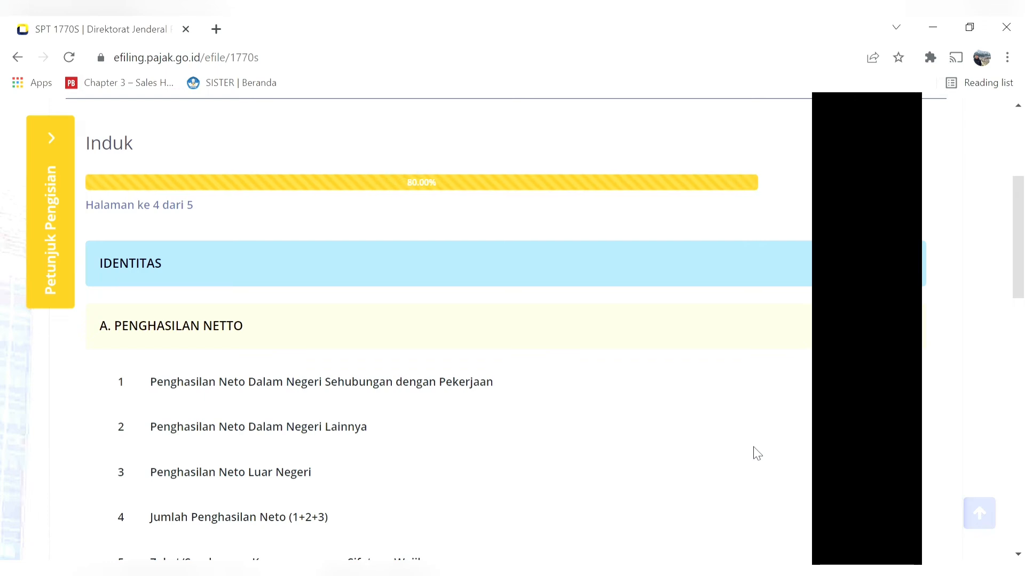
pyautogui.scroll(-1, 758, 454)
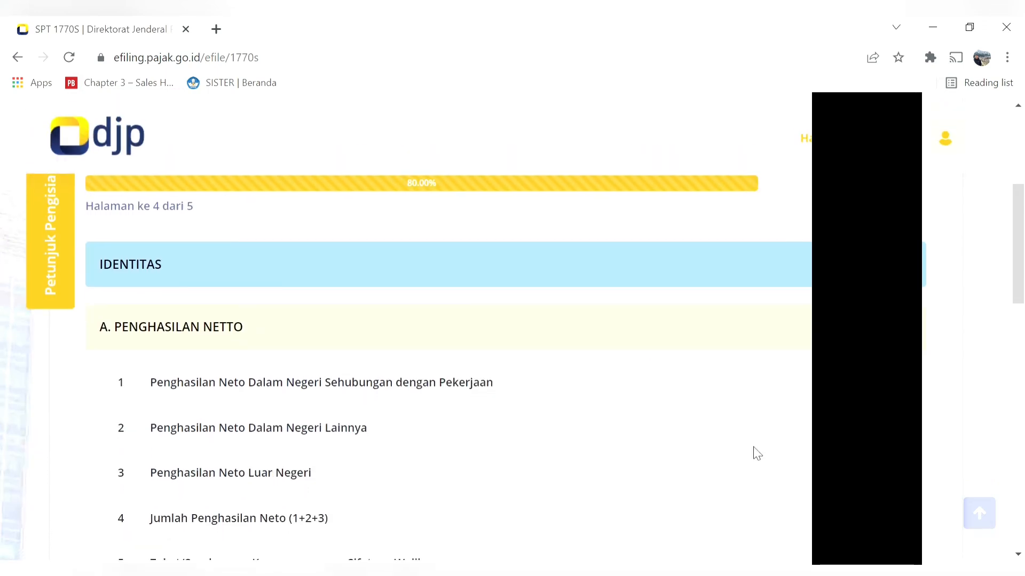
pyautogui.scroll(-1, 762, 454)
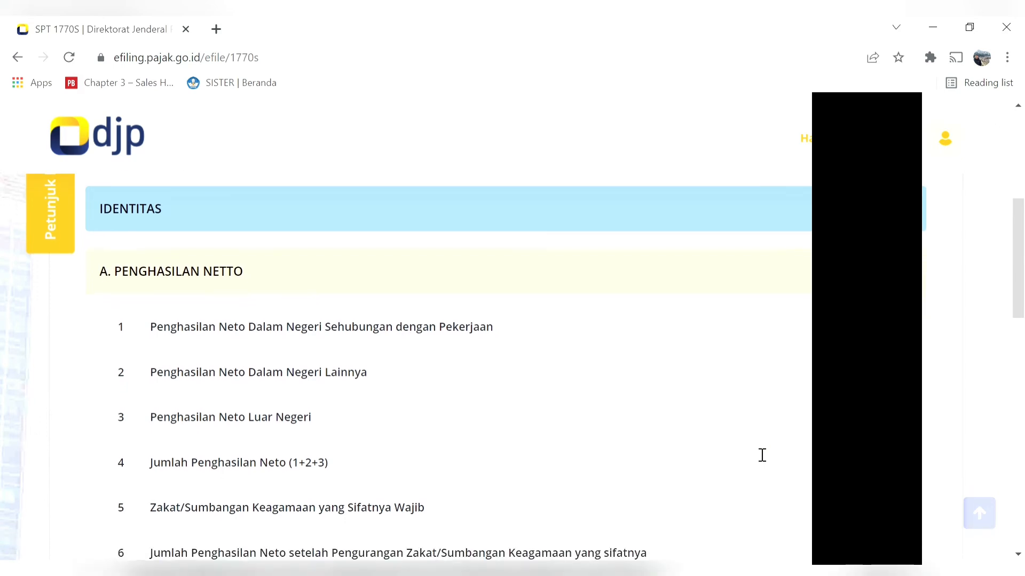
pyautogui.scroll(-1, 754, 453)
pyautogui.scroll(-1, 757, 453)
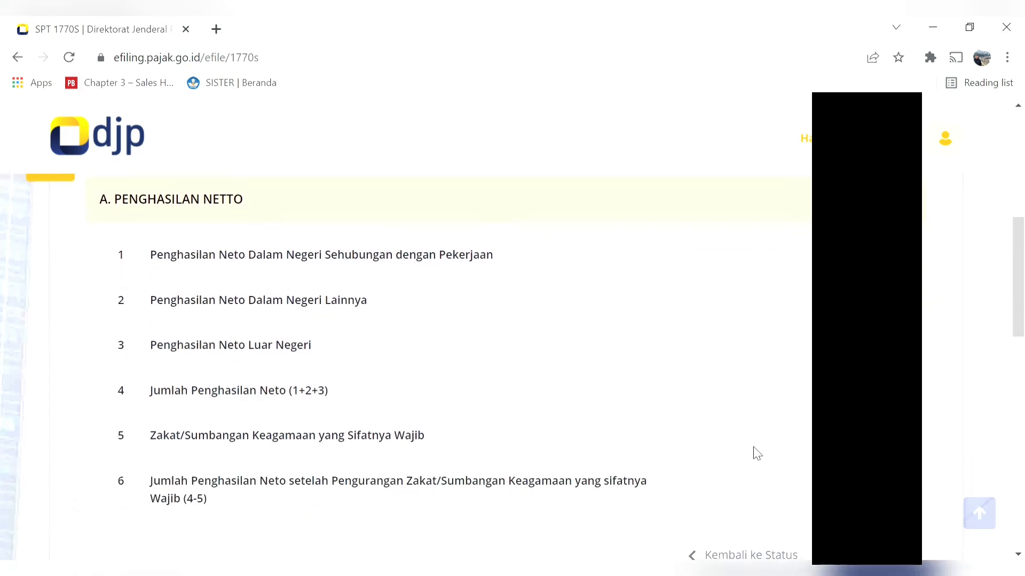
pyautogui.scroll(-1, 761, 455)
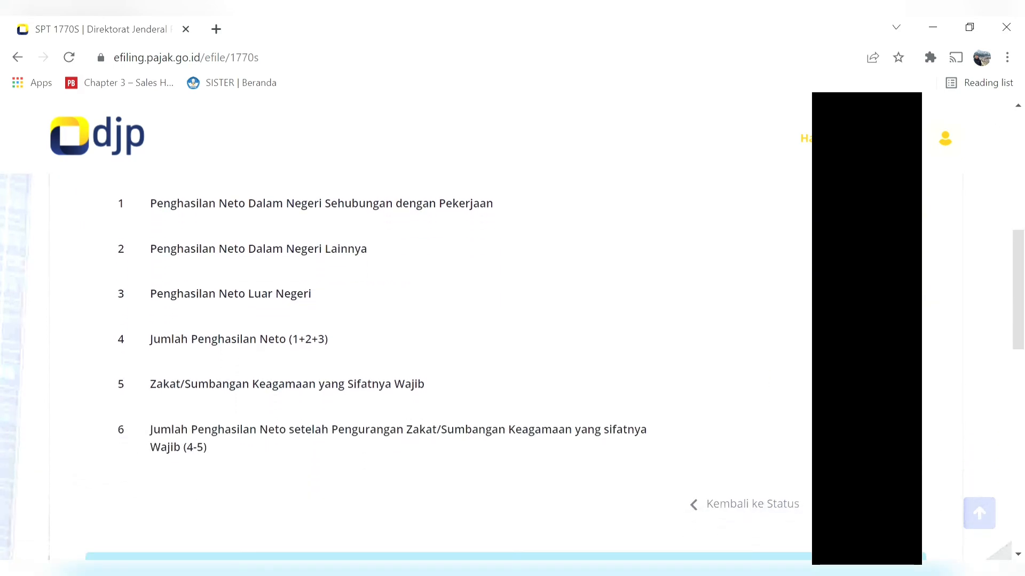
pyautogui.scroll(-5, 761, 455)
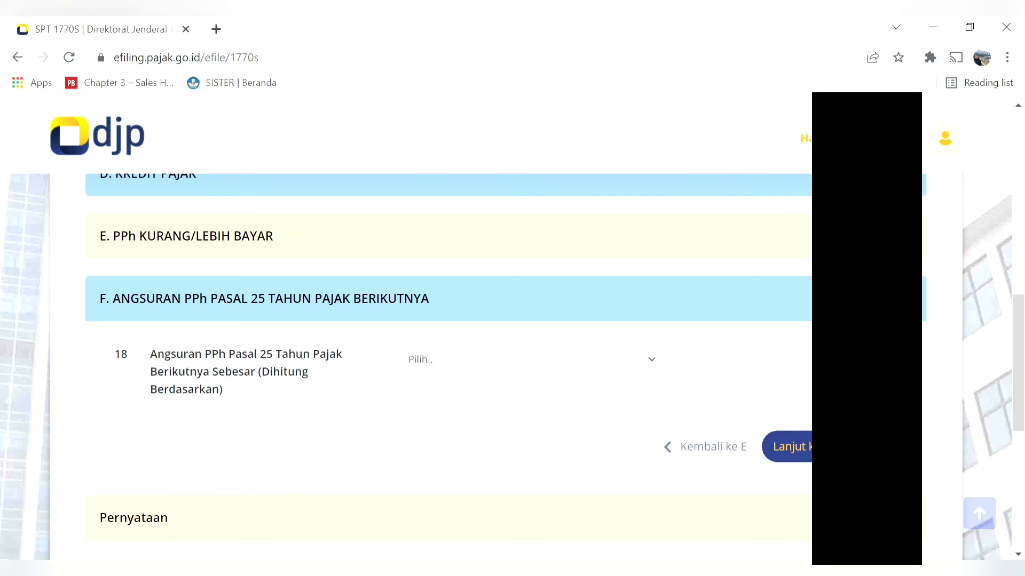
# Agree (Setuju) to the Pernyataan declaration and advance to the Kirim page, 5 of 5
pyautogui.click(787, 446)
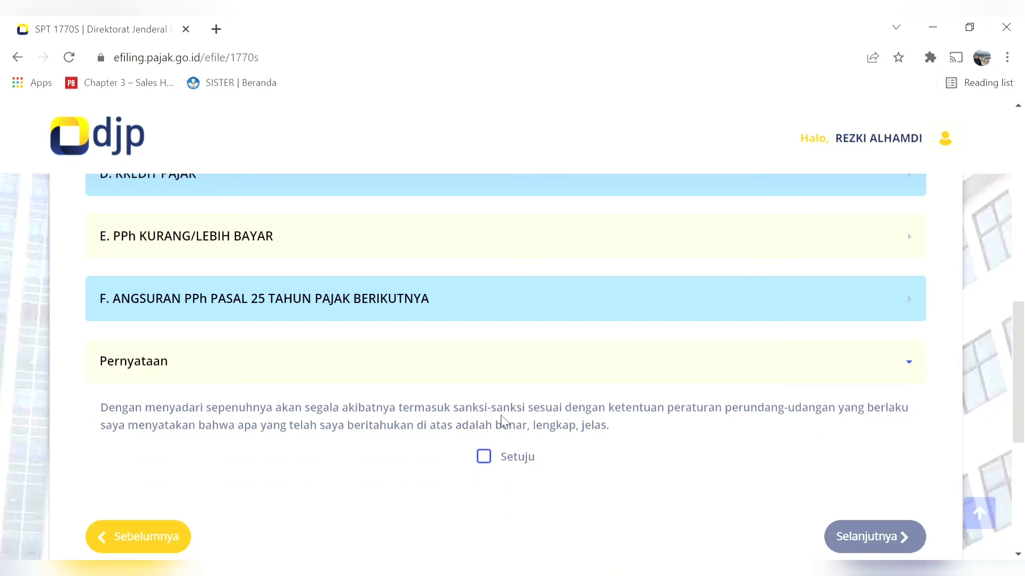
pyautogui.scroll(-2, 509, 422)
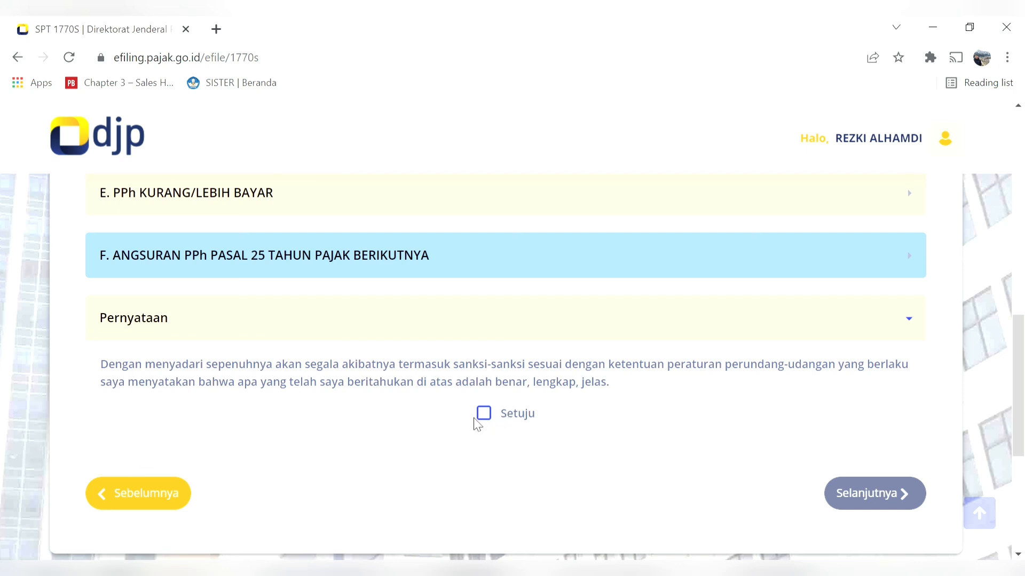
pyautogui.click(484, 417)
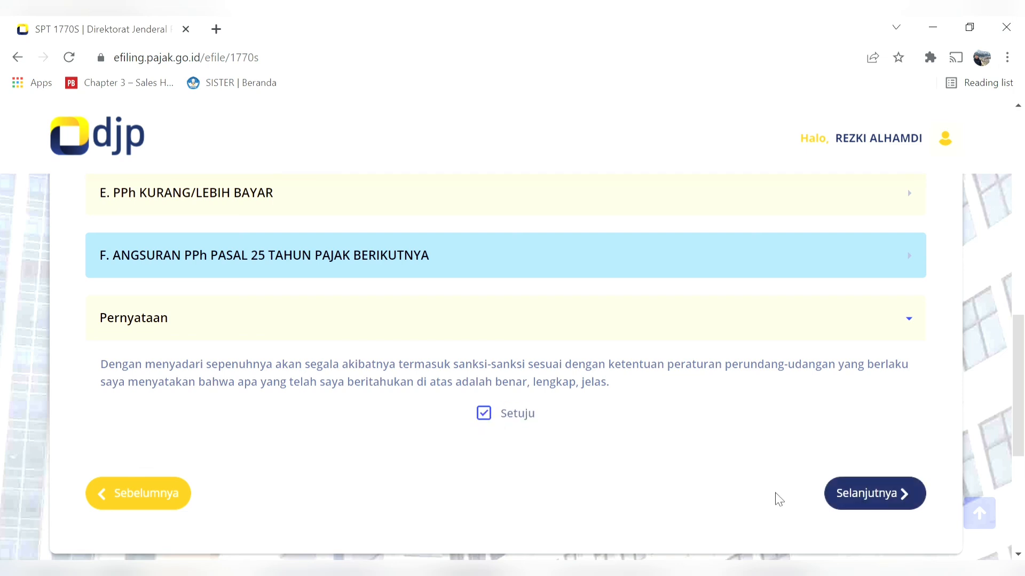
pyautogui.click(833, 503)
pyautogui.scroll(3, 835, 505)
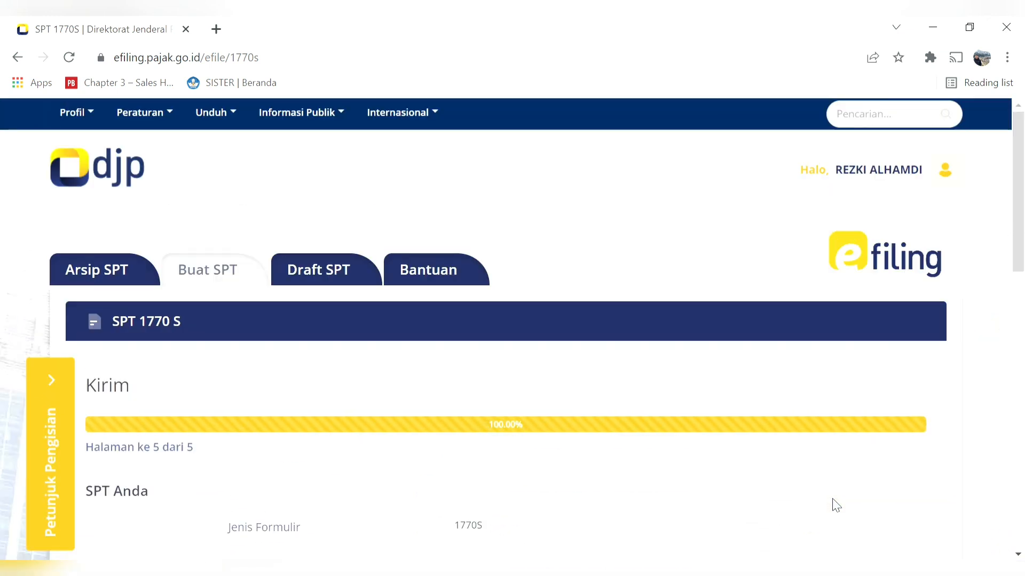
# Check the 2021 1770S Kirim summary showing Nihil, then request a verification code
pyautogui.scroll(-2, 718, 471)
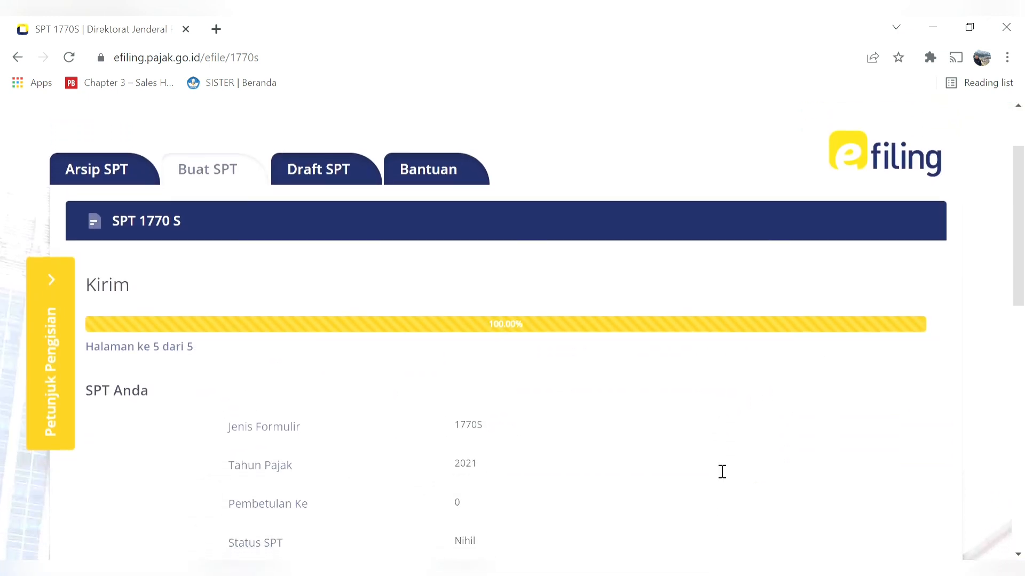
pyautogui.scroll(-2, 722, 472)
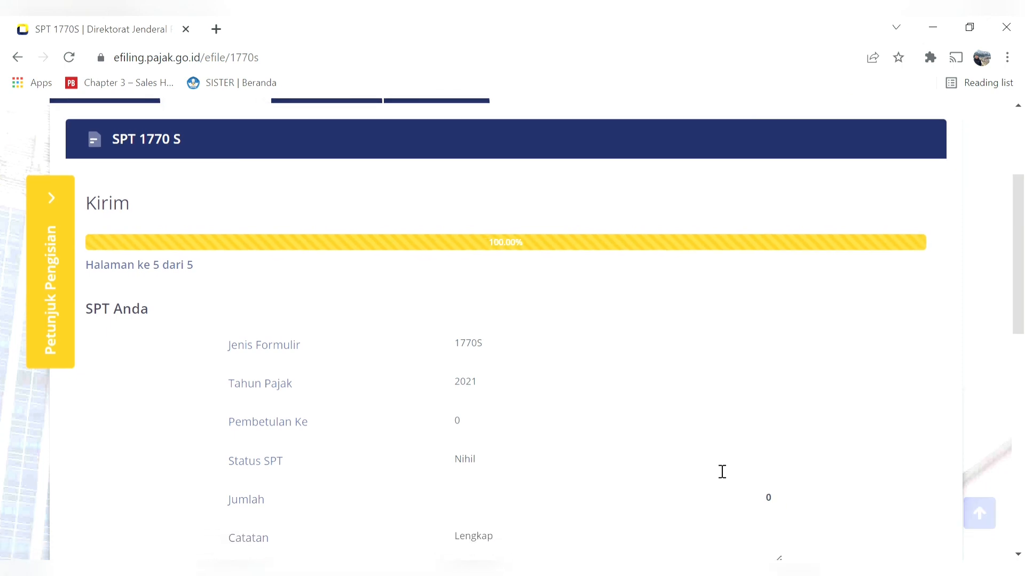
pyautogui.scroll(2, 721, 472)
pyautogui.scroll(-12, 721, 472)
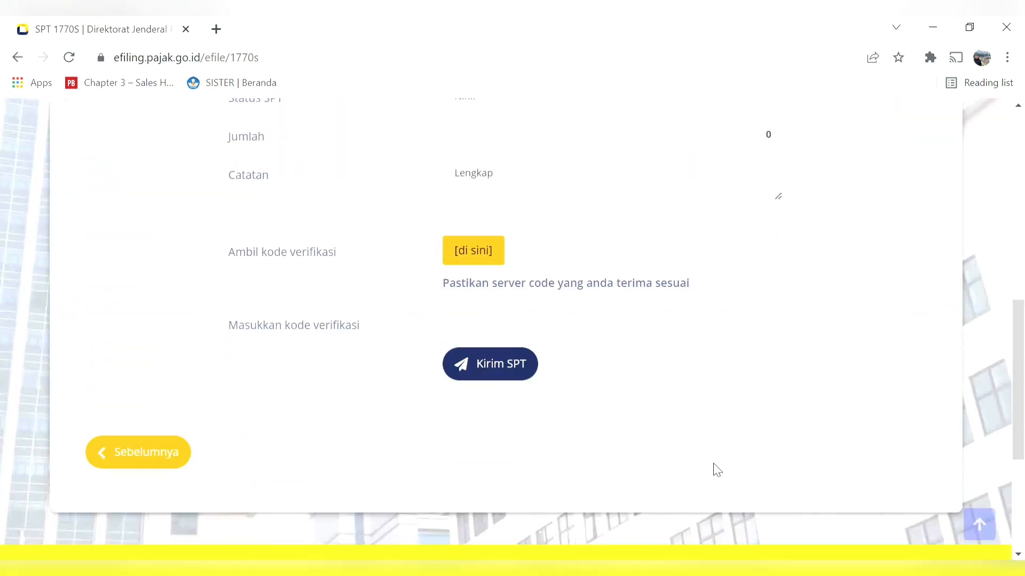
pyautogui.scroll(3, 719, 471)
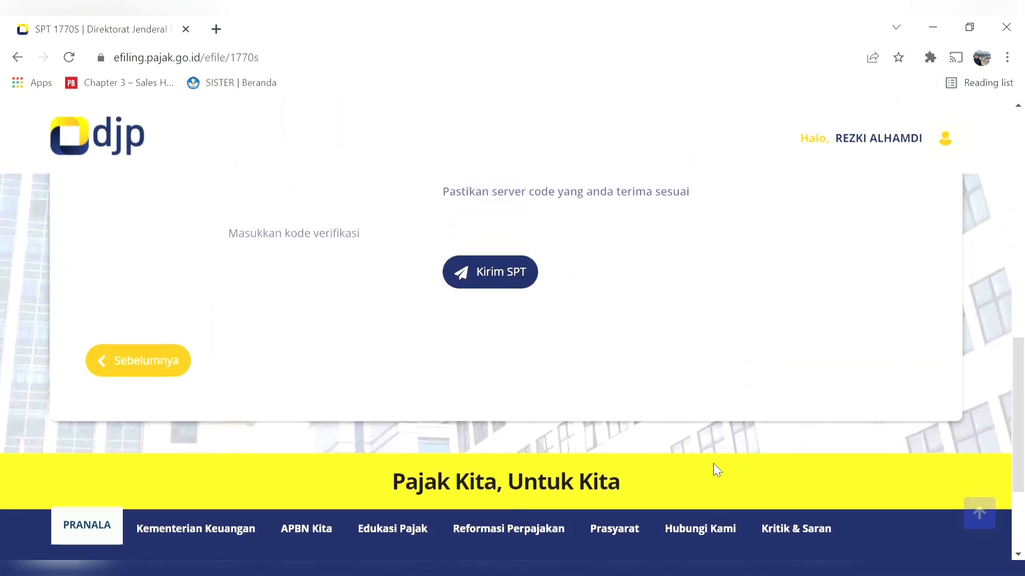
pyautogui.scroll(2, 713, 464)
pyautogui.scroll(6, 716, 471)
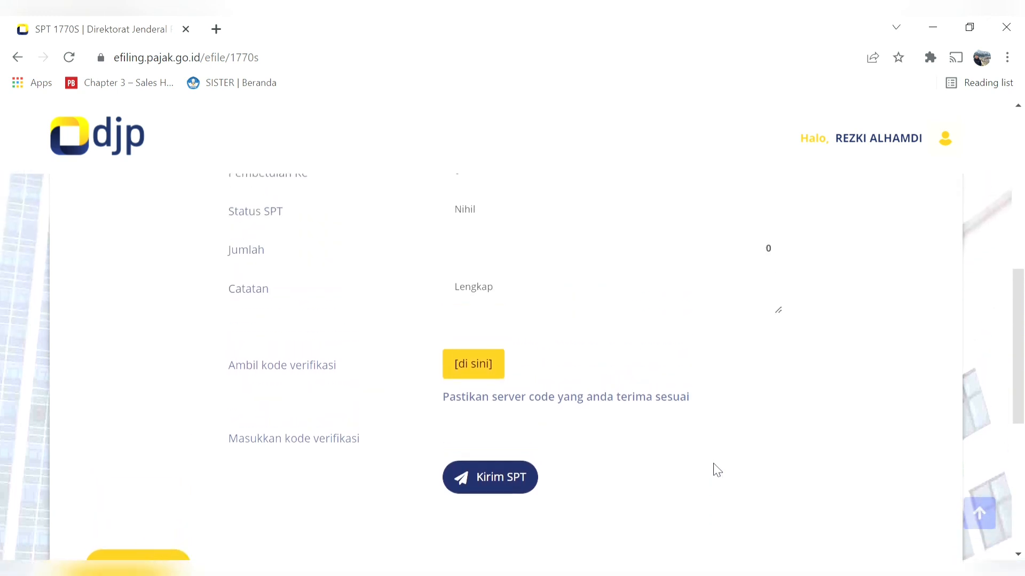
pyautogui.scroll(1, 722, 472)
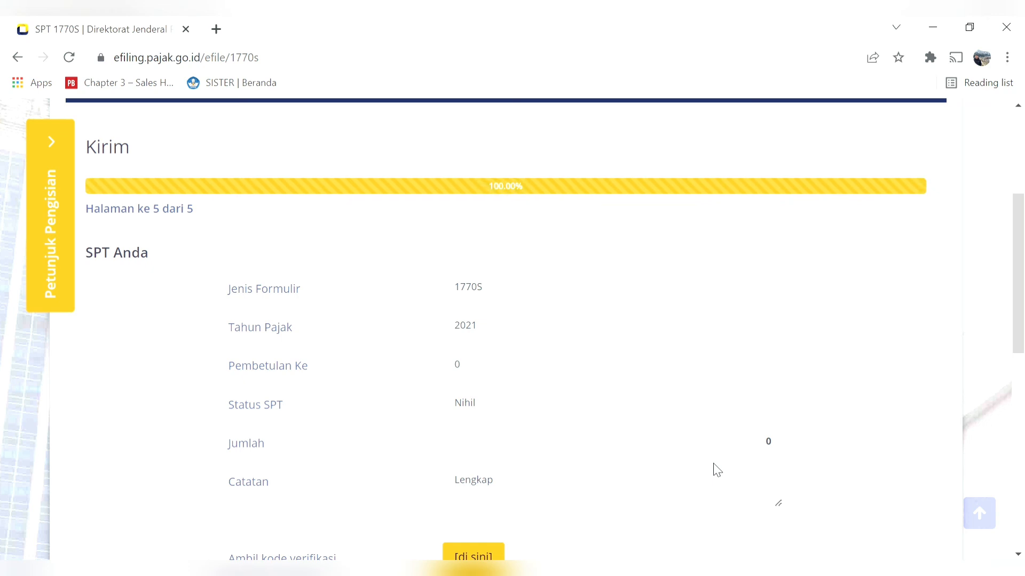
pyautogui.scroll(-1, 716, 471)
pyautogui.scroll(-1, 717, 471)
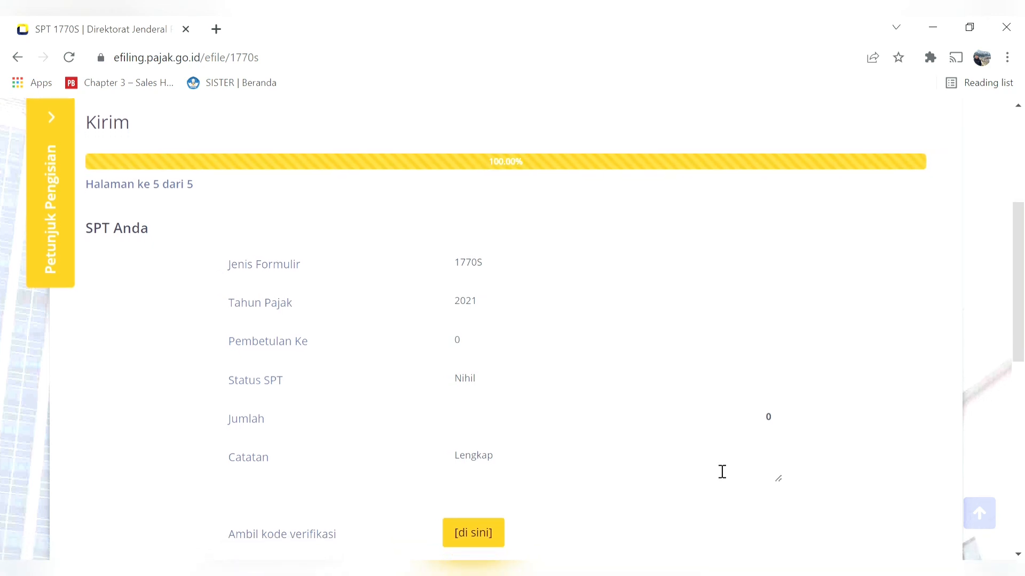
pyautogui.scroll(1, 721, 471)
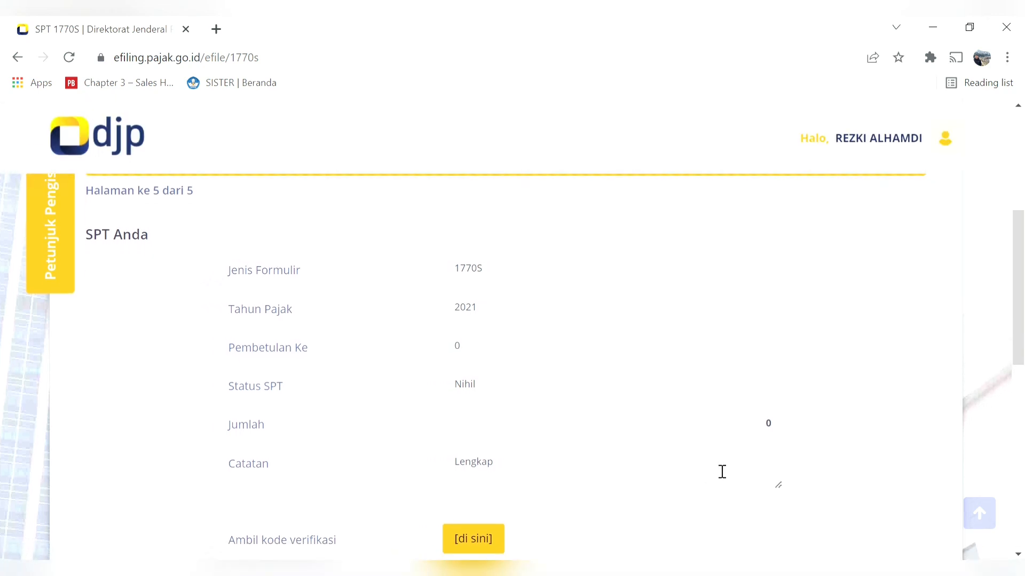
pyautogui.scroll(-1, 721, 472)
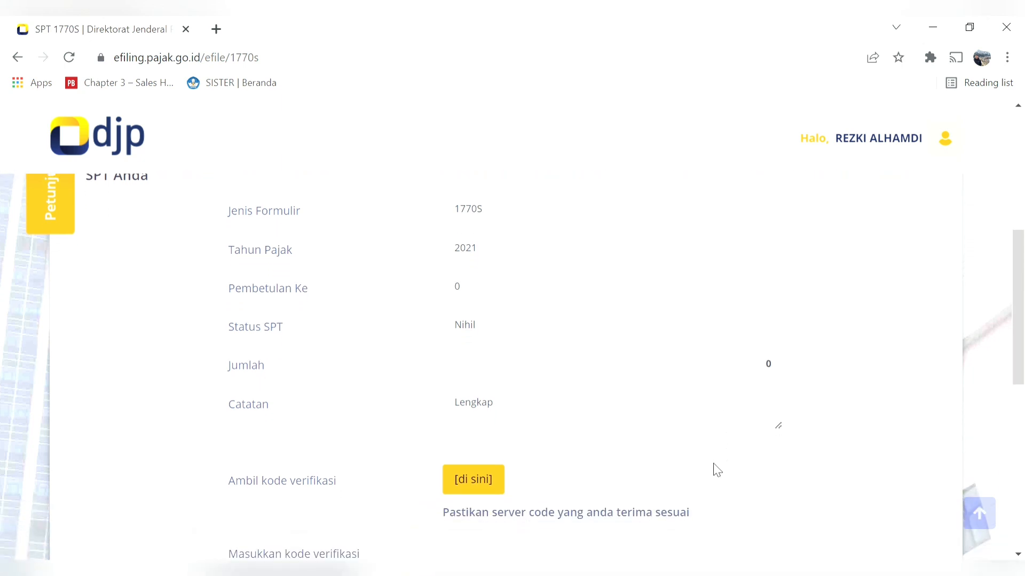
pyautogui.click(473, 482)
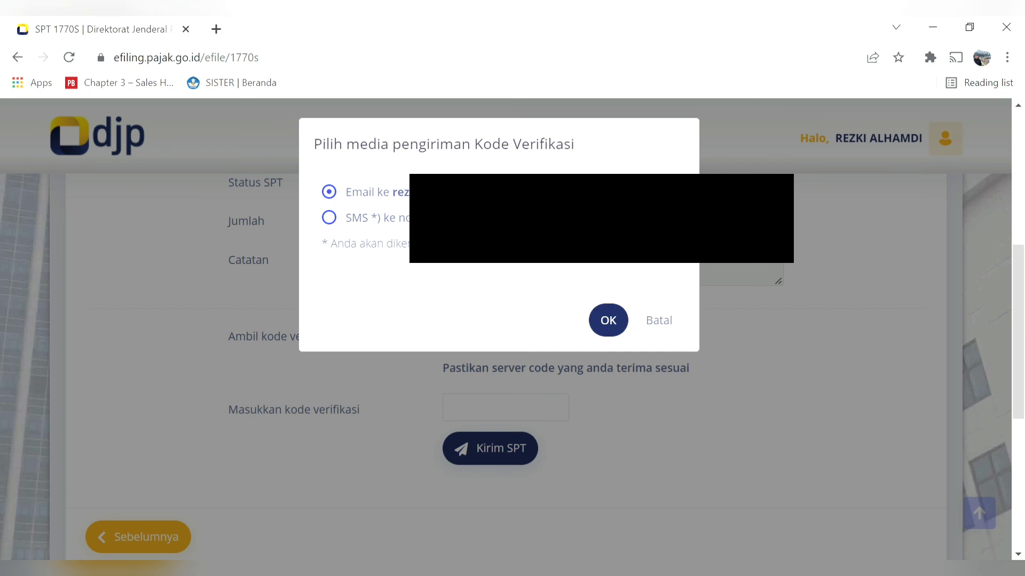
# Get the code by Email, paste it, send the SPT with Kirim SPT, and rate the service Puas
pyautogui.click(610, 321)
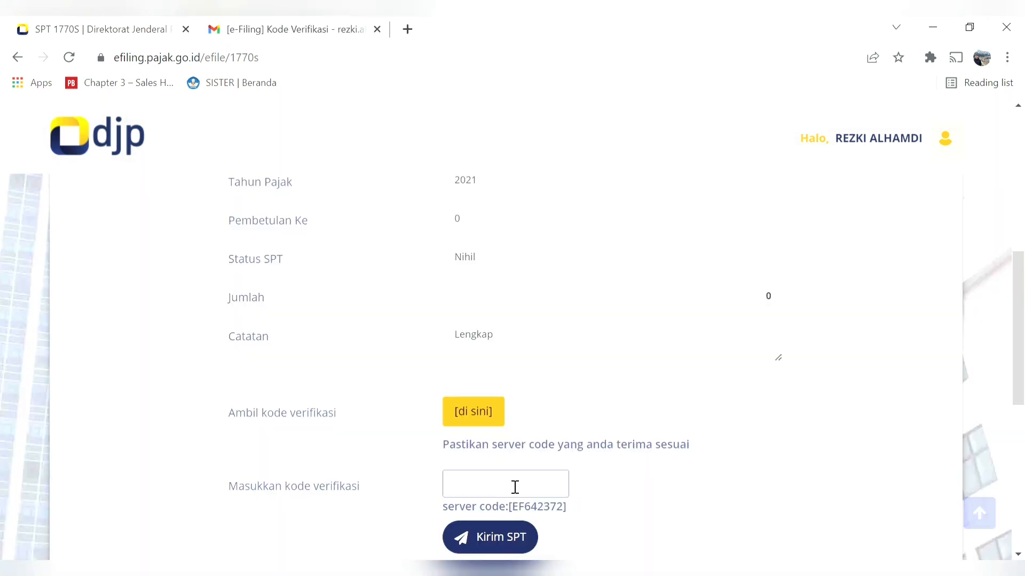
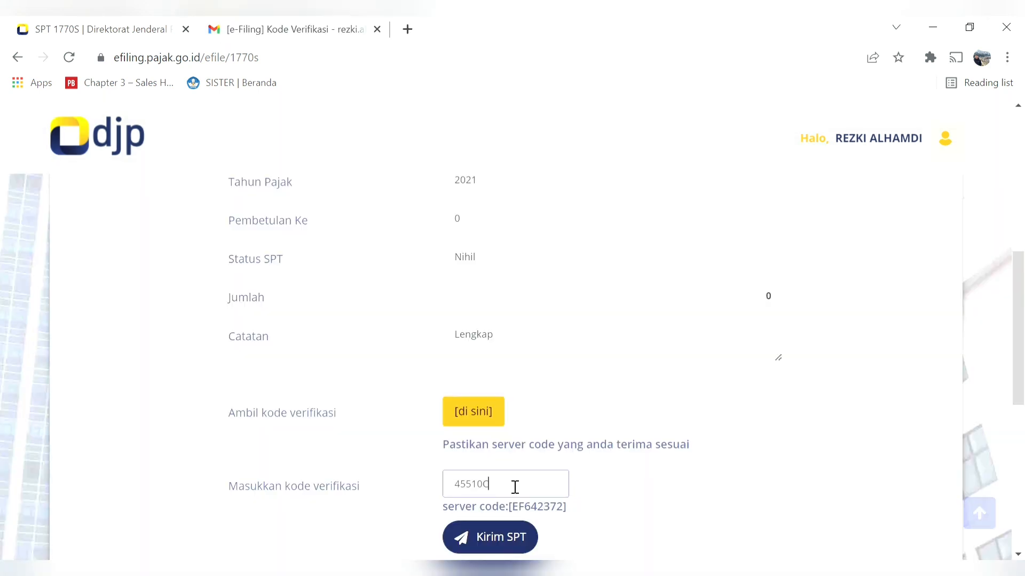
pyautogui.click(505, 540)
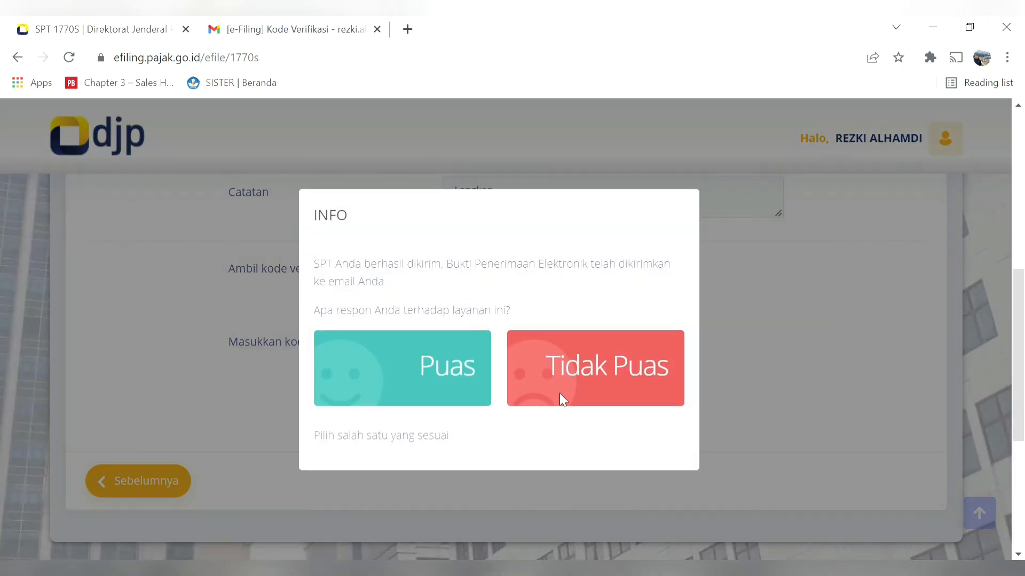
pyautogui.click(455, 367)
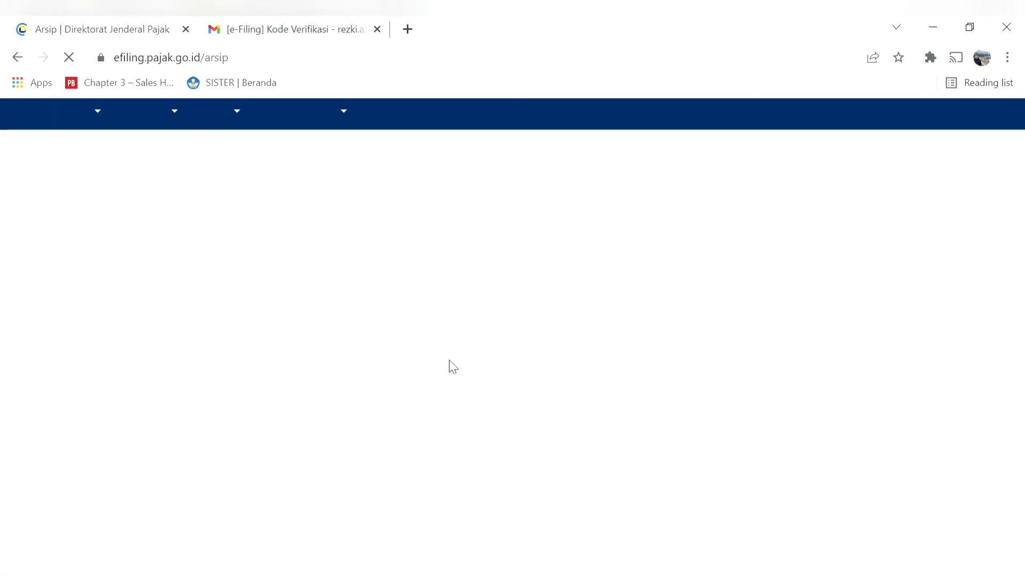
# Open the BPE receipt for the 2021 1770S row in Arsip SPT, then close it
pyautogui.scroll(-2, 638, 327)
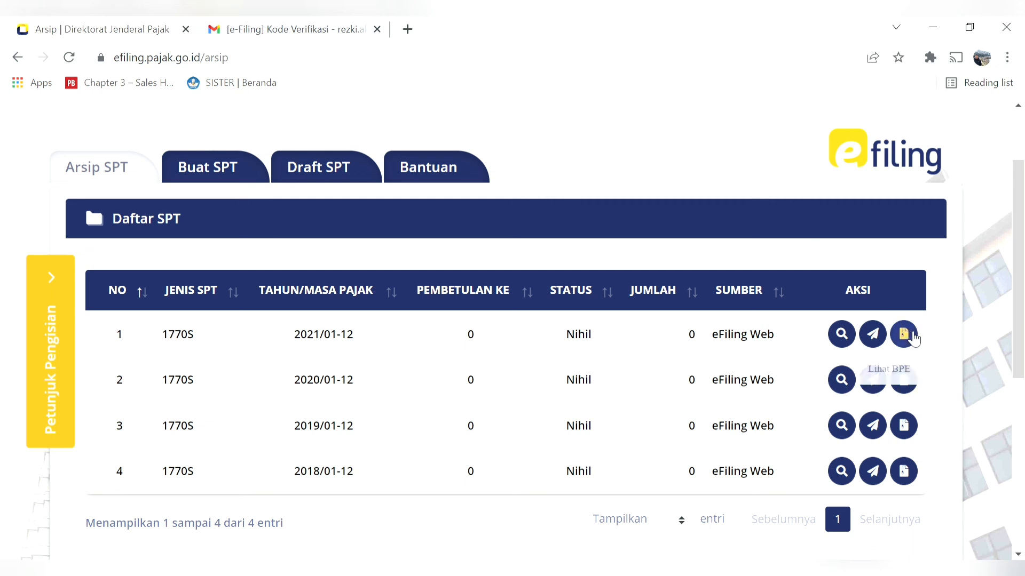
pyautogui.click(913, 337)
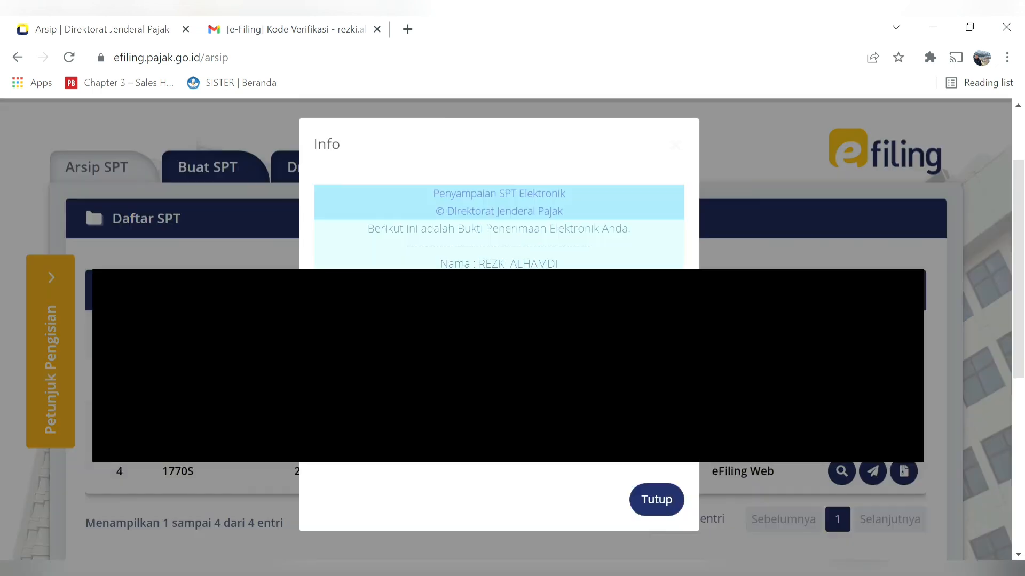
pyautogui.click(662, 491)
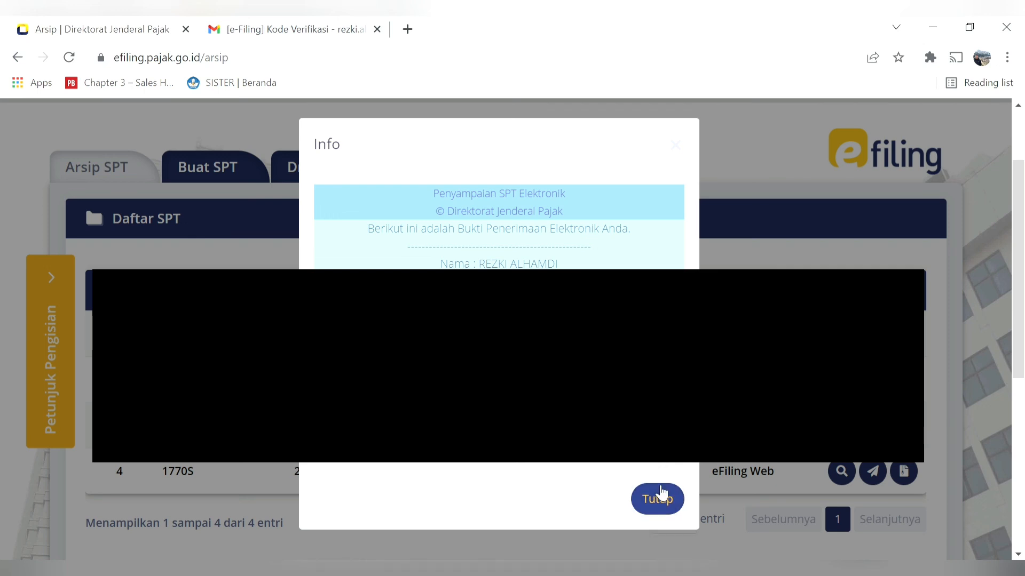